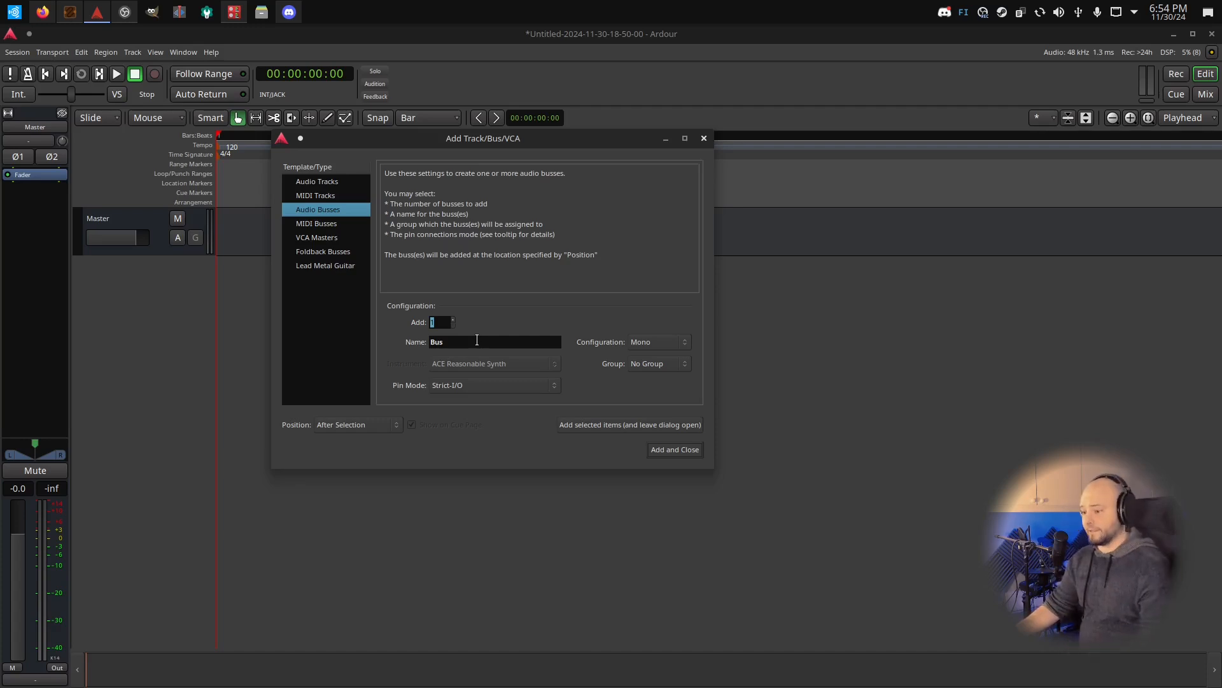
Add a mono audio bus named Source, keeping the dialog open
double_click(477, 340)
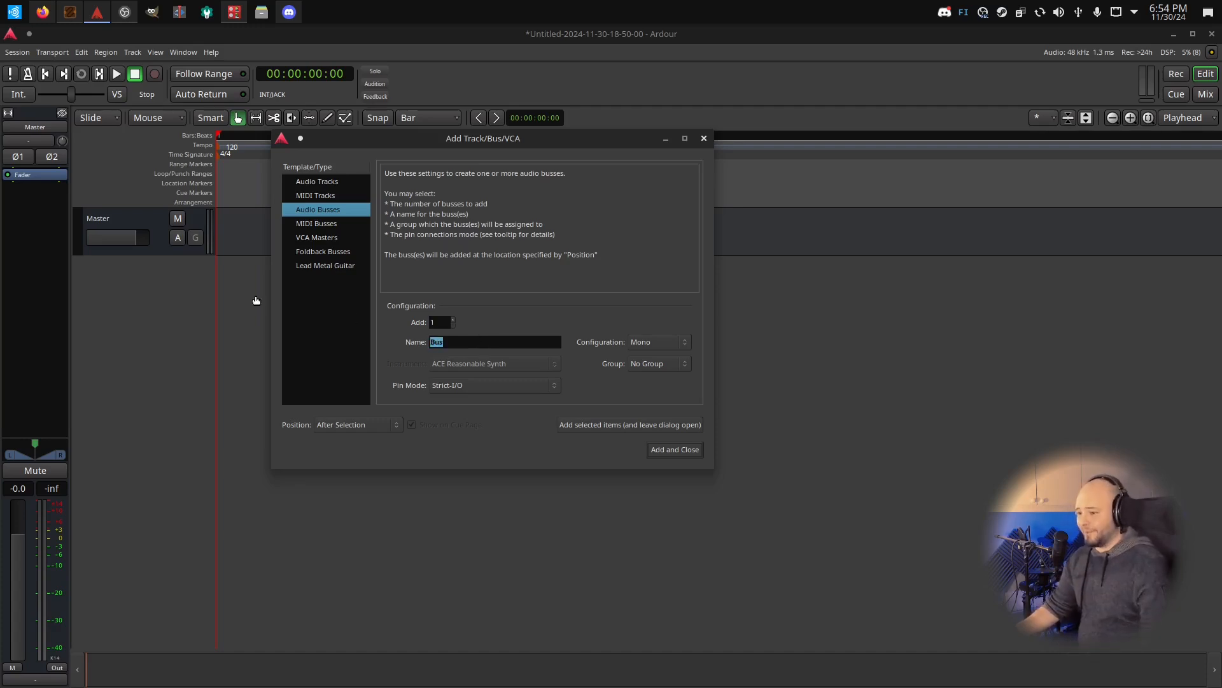
type("Source")
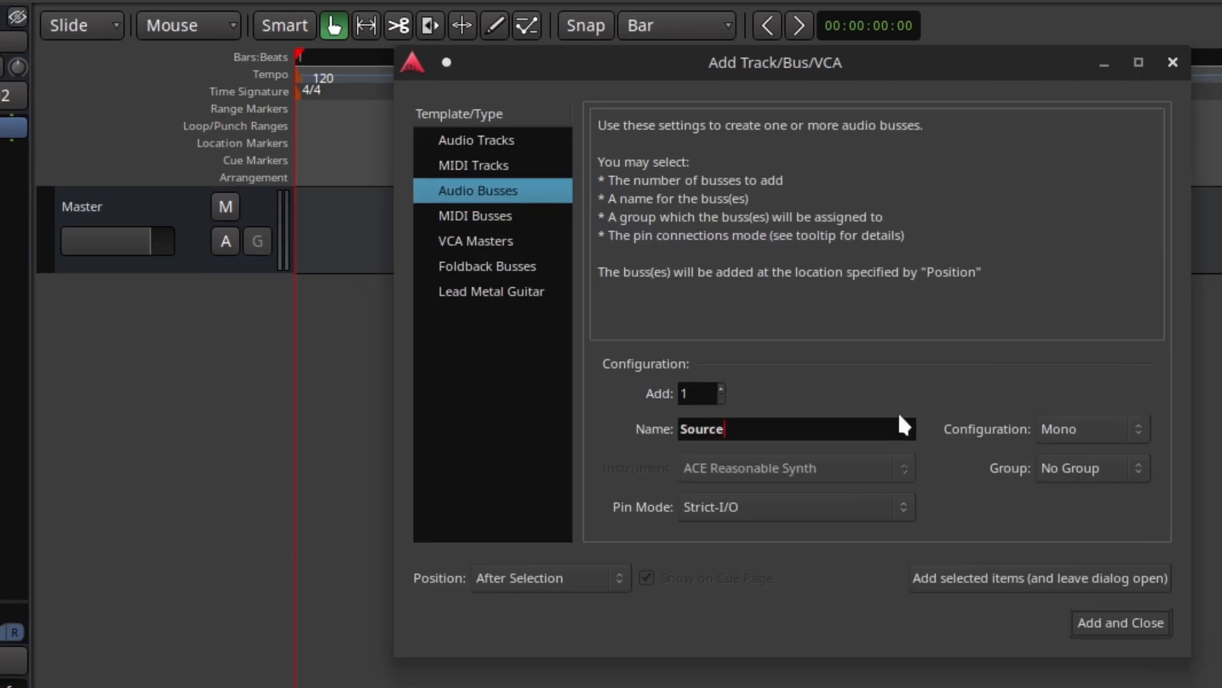
left_click(958, 580)
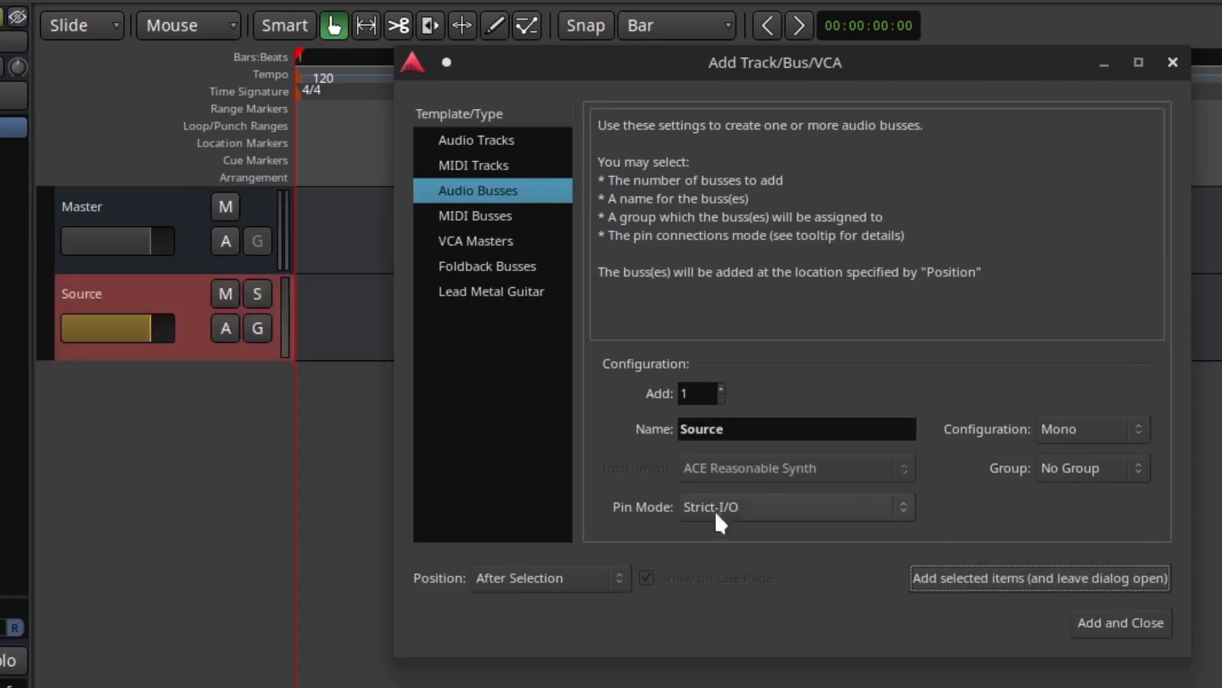
Add a second mono audio bus named Non-inverted Bus
double_click(784, 435)
type("Non-inverted Bus")
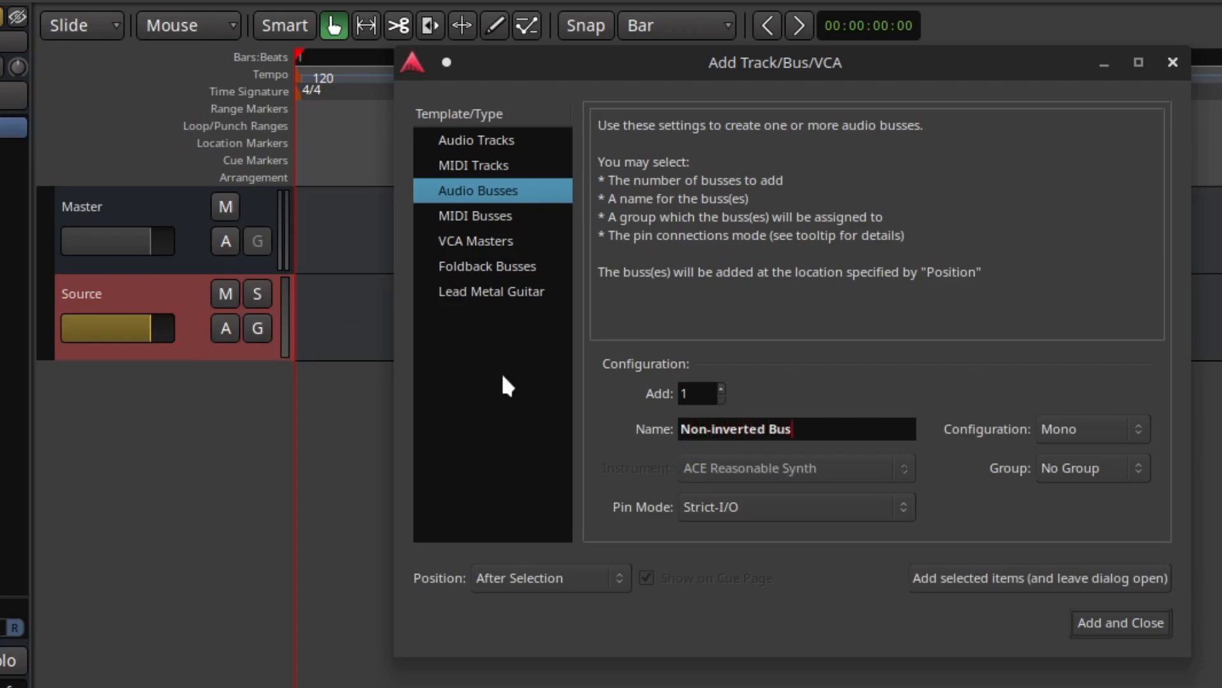
left_click(968, 571)
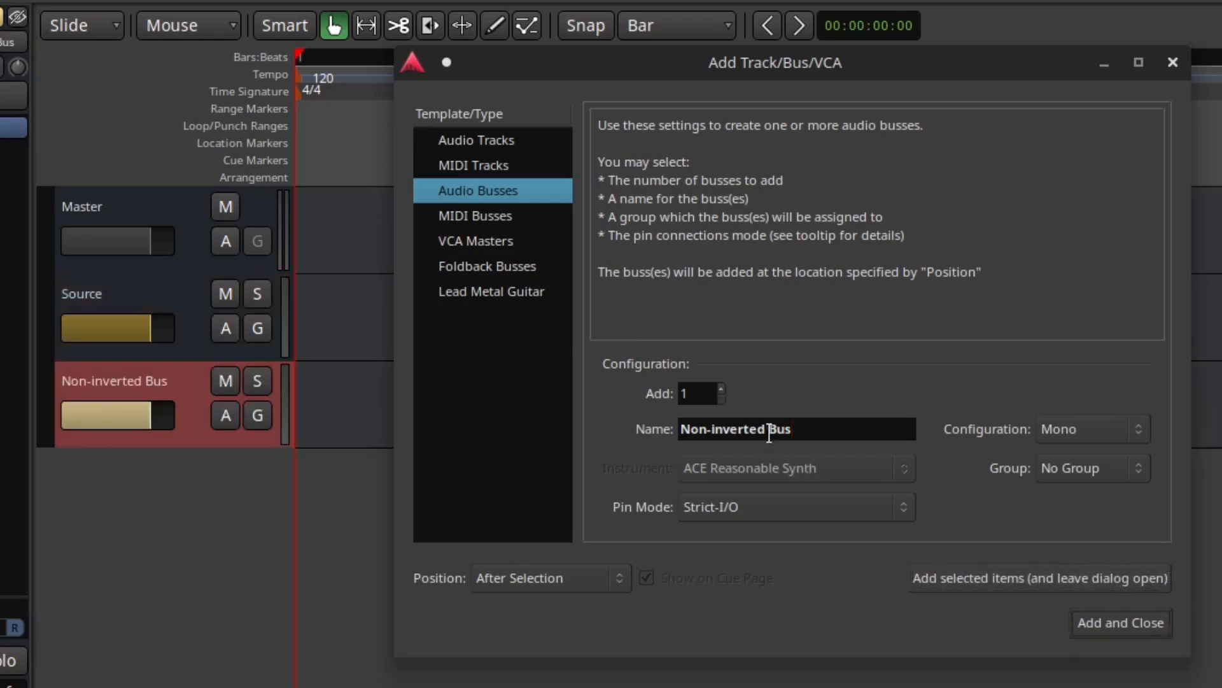
Add a third mono audio bus named Inverted Bus
left_click_drag(724, 430, 610, 400)
type("In")
left_click(1017, 578)
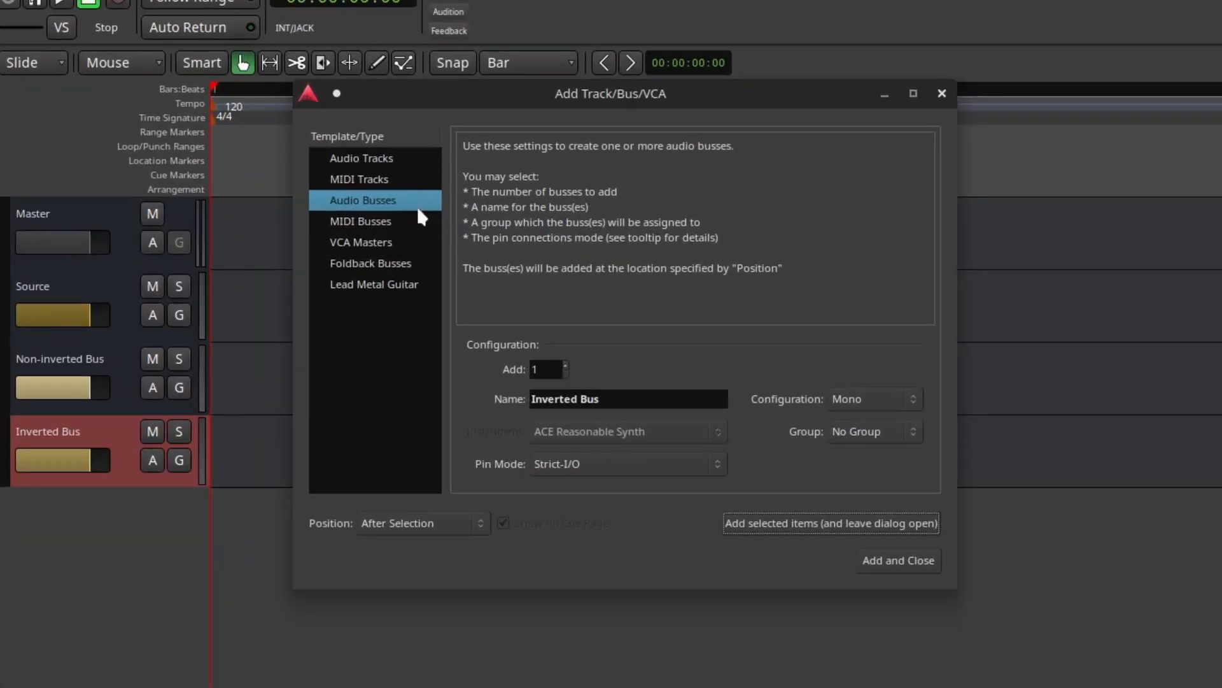
Change the type to audio track and name the new track Reference Audio
left_click(330, 185)
double_click(582, 399)
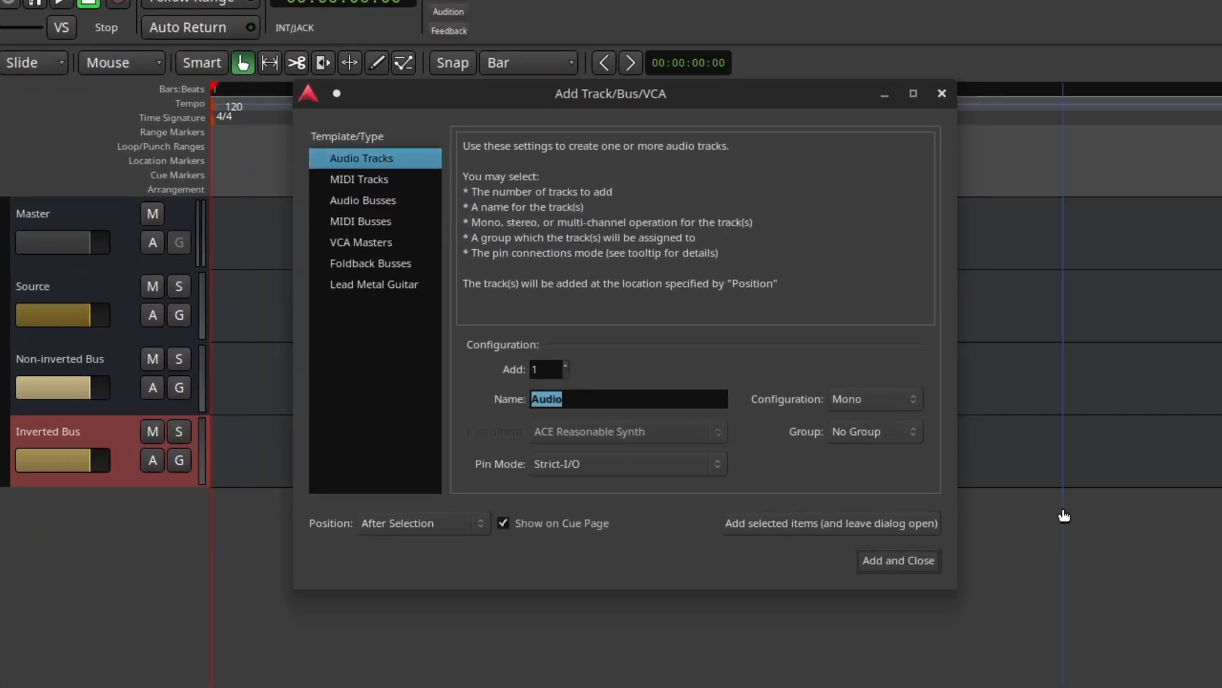
key("BackSpace")
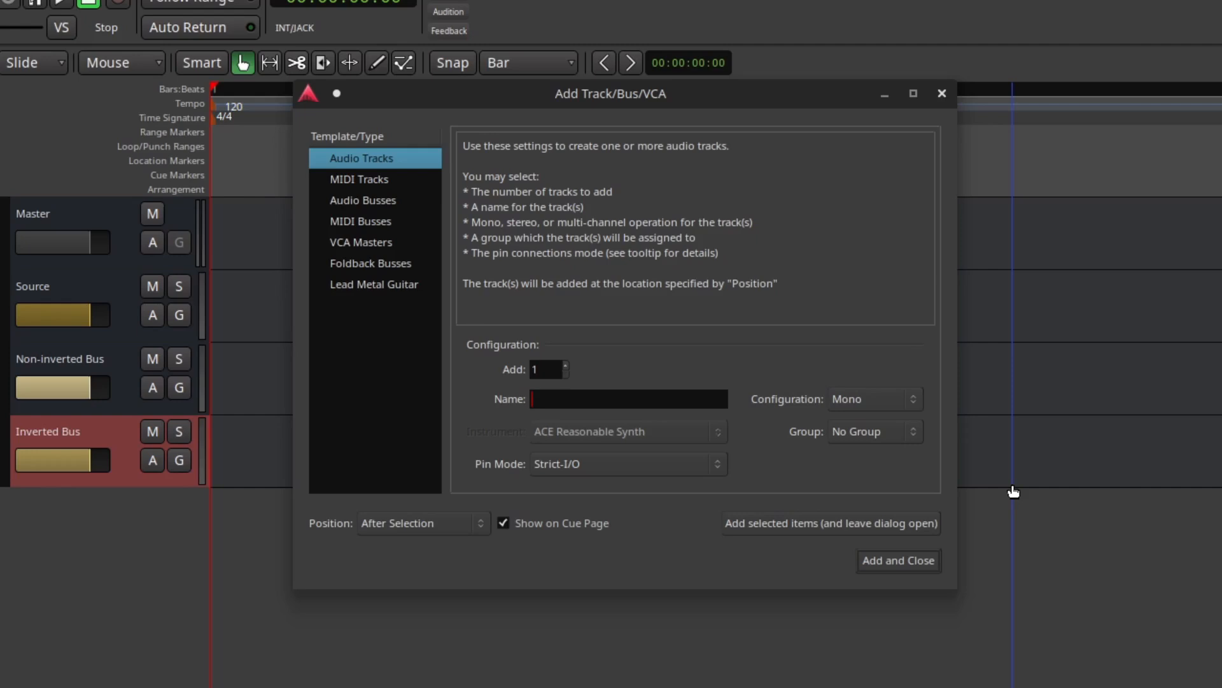
type("Reference Audio")
Create a new group named TECHBENCH for the Reference Audio track and add the track, keeping the dialog open
left_click(864, 428)
left_click(864, 431)
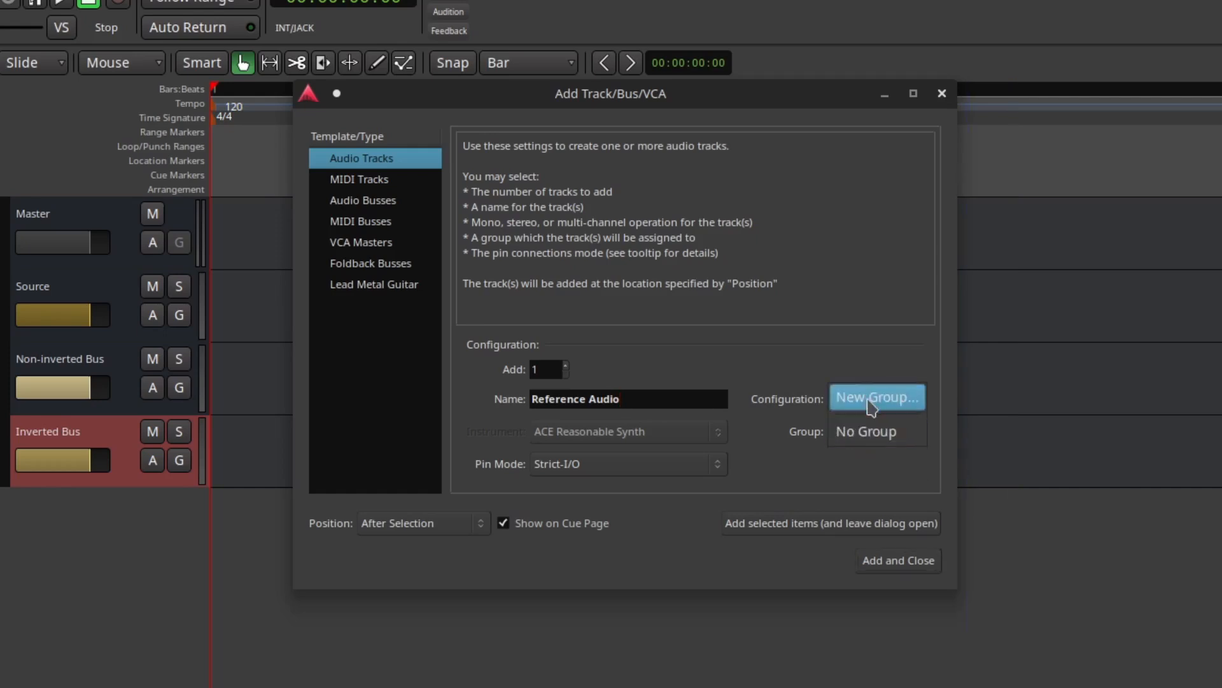
left_click(867, 397)
left_click_drag(863, 239, 632, 149)
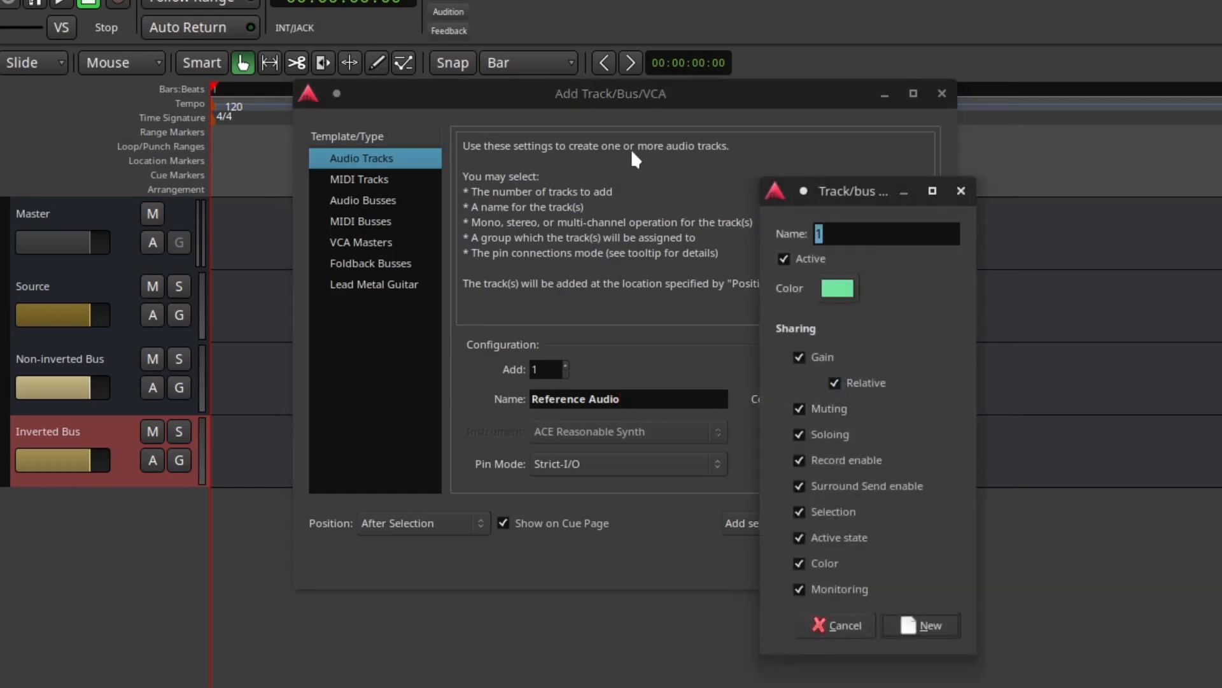
type("TEXCH")
key("BackSpace")
key("BackSpace")
key("BackSpace")
type("CHBen")
key("BackSpace")
type("NCH")
left_click(939, 610)
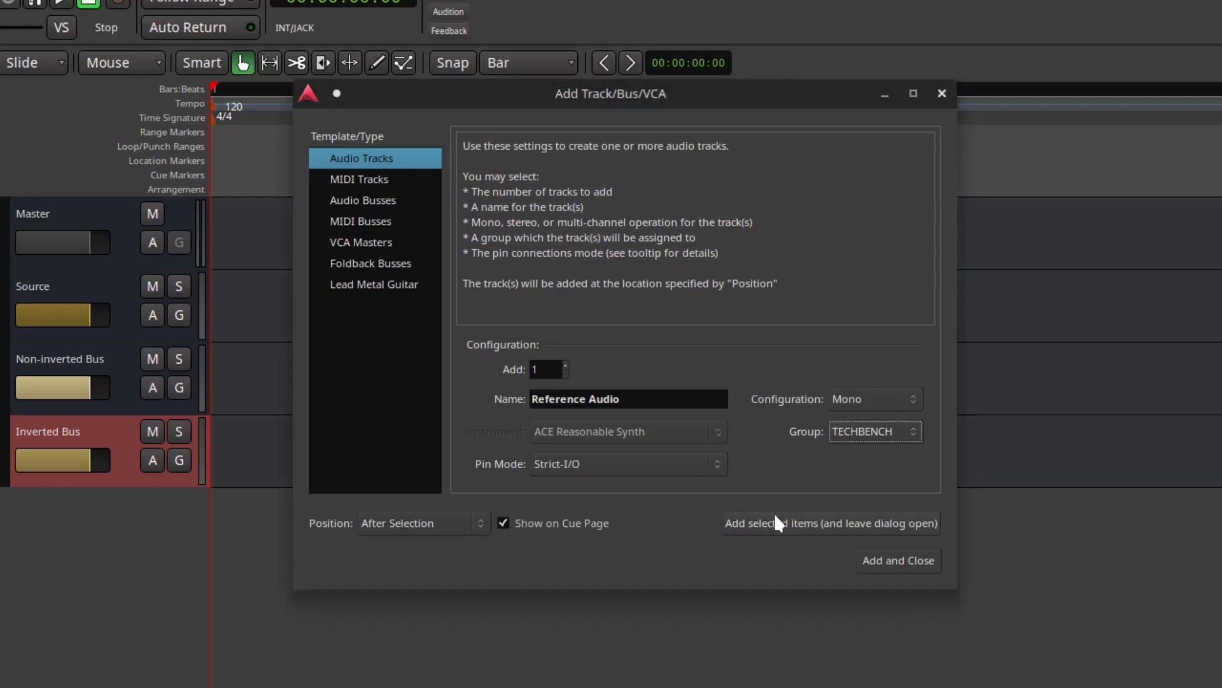
left_click(774, 516)
Add a mono audio track named Effected Audio in the TECHBENCH group
left_click_drag(590, 398, 402, 365)
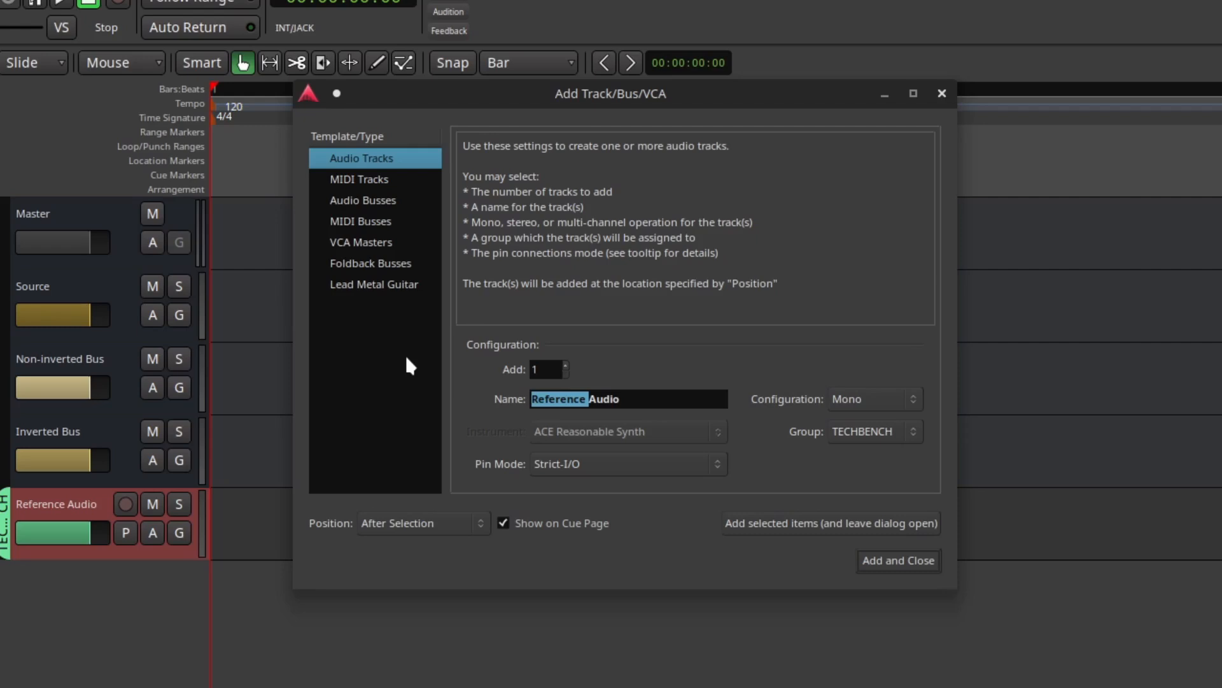
type("Effected")
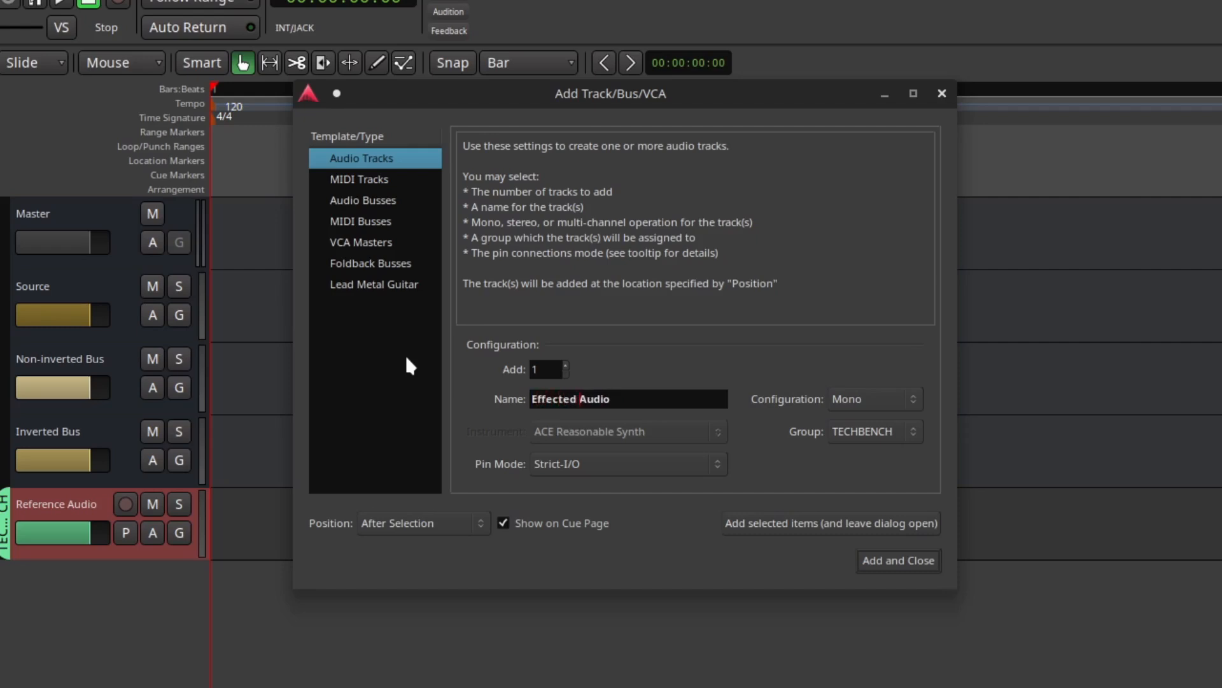
left_click(825, 523)
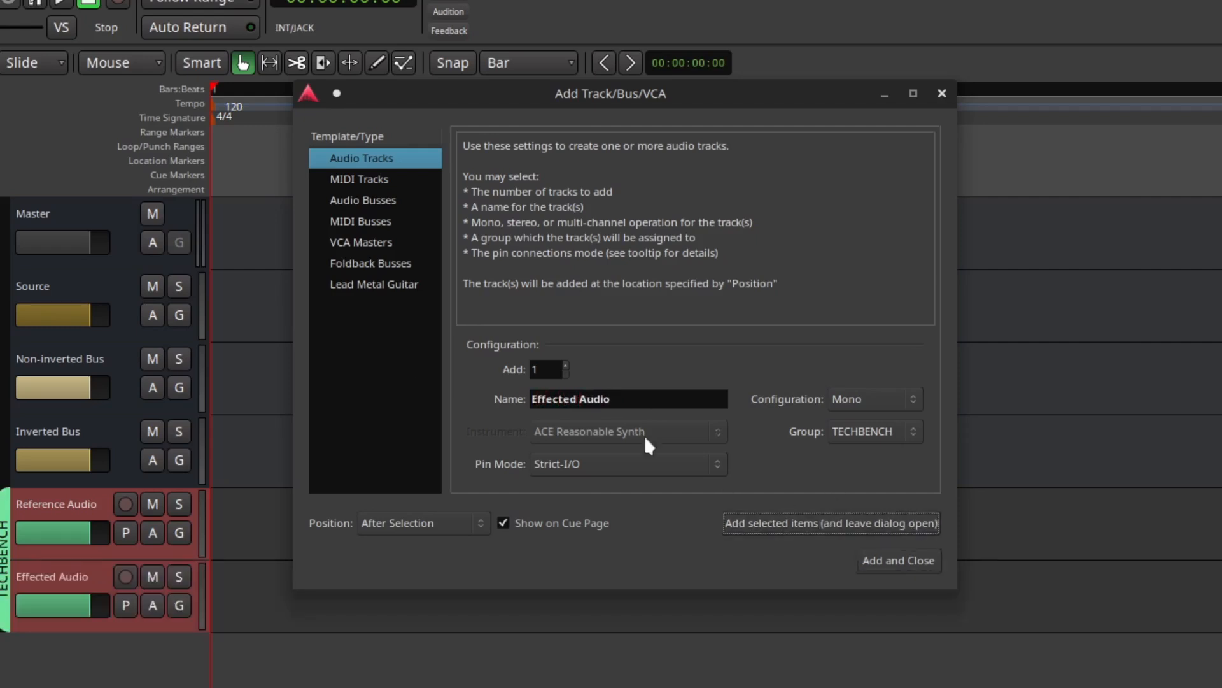
Add a mono audio track named Null test Audio in the TECHBENCH group and close the dialog
left_click_drag(578, 399, 385, 374)
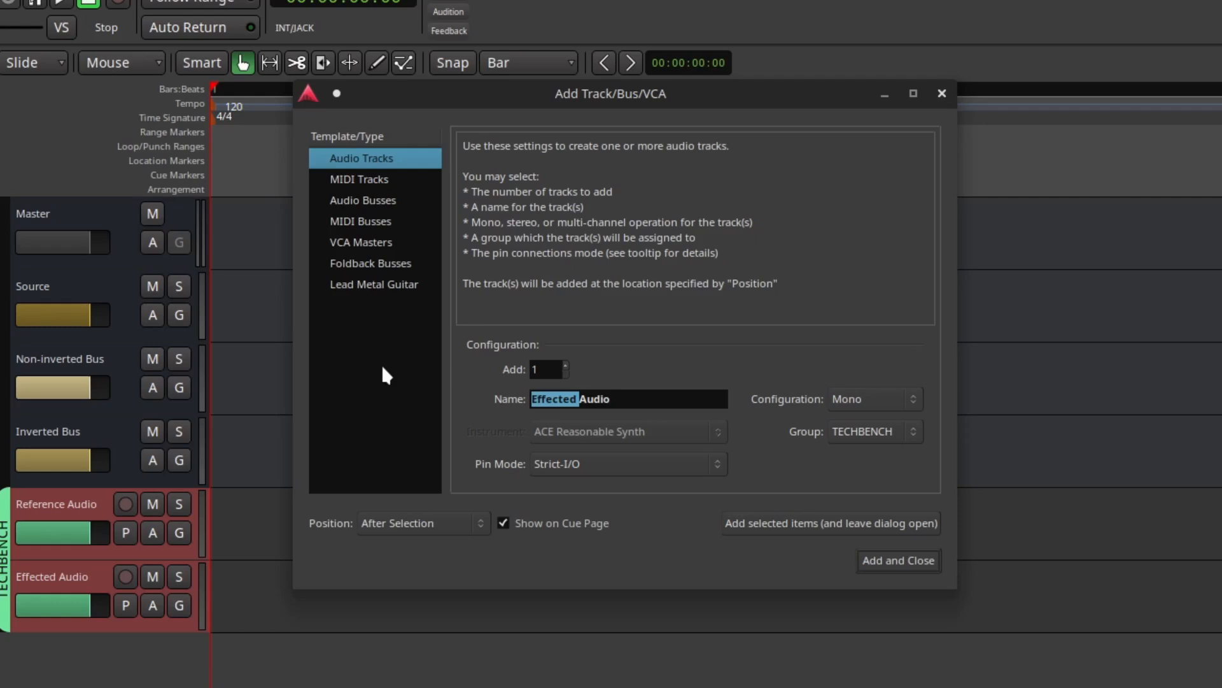
type("Nul")
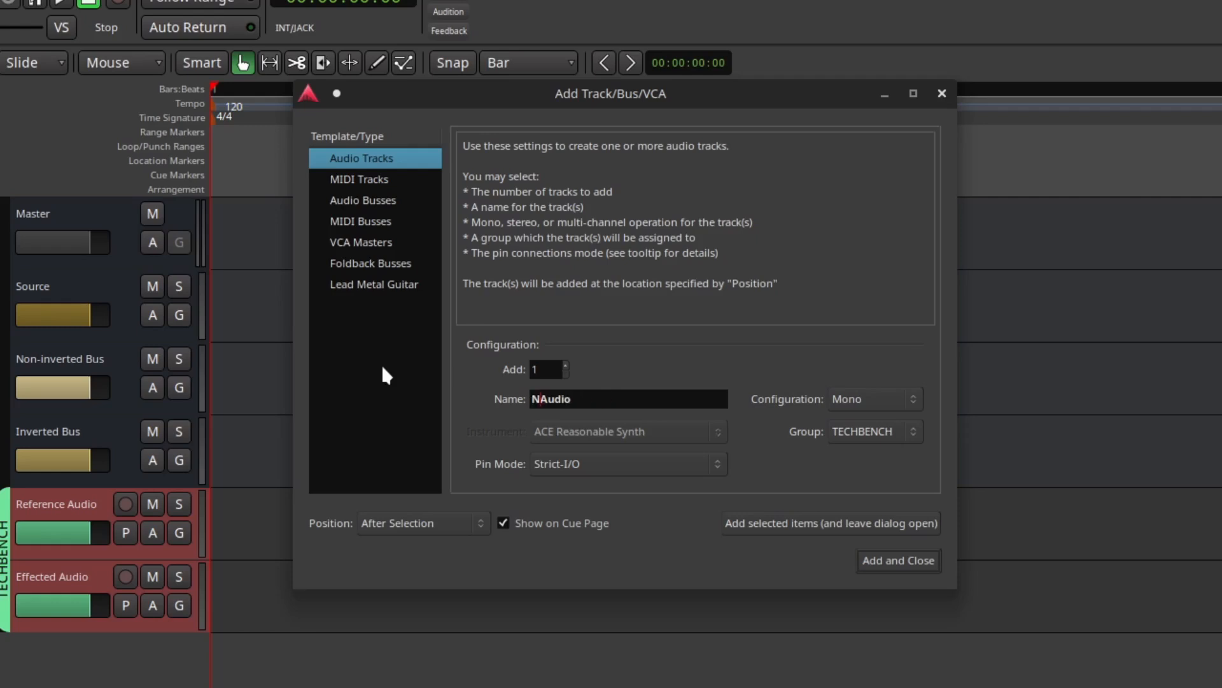
type("l test")
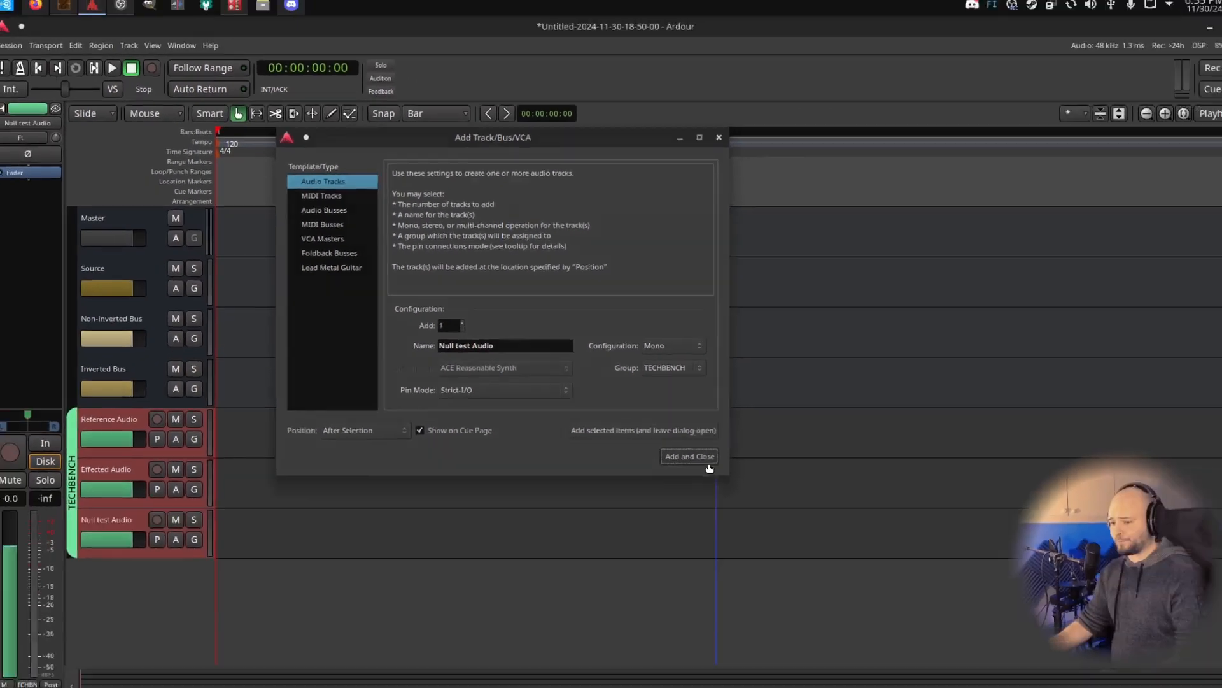
left_click(899, 560)
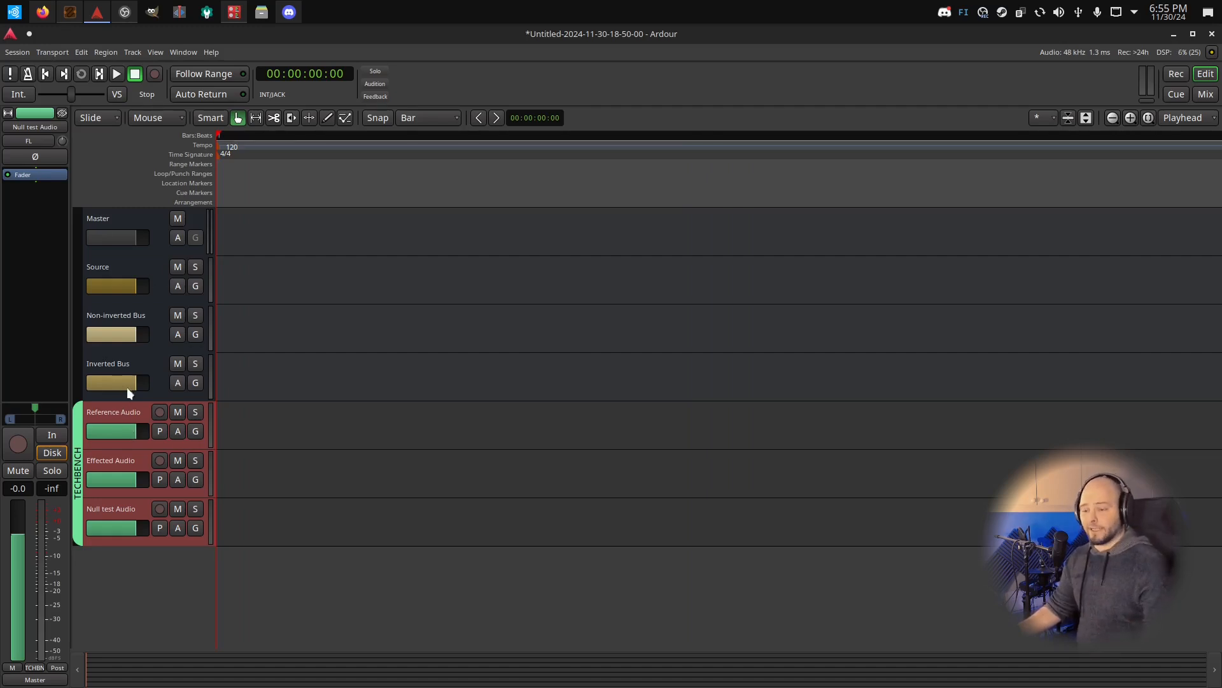
Look over the new busses and tracks and examine the input routing grid of the Reference Audio track
left_click(101, 266)
left_click(116, 312)
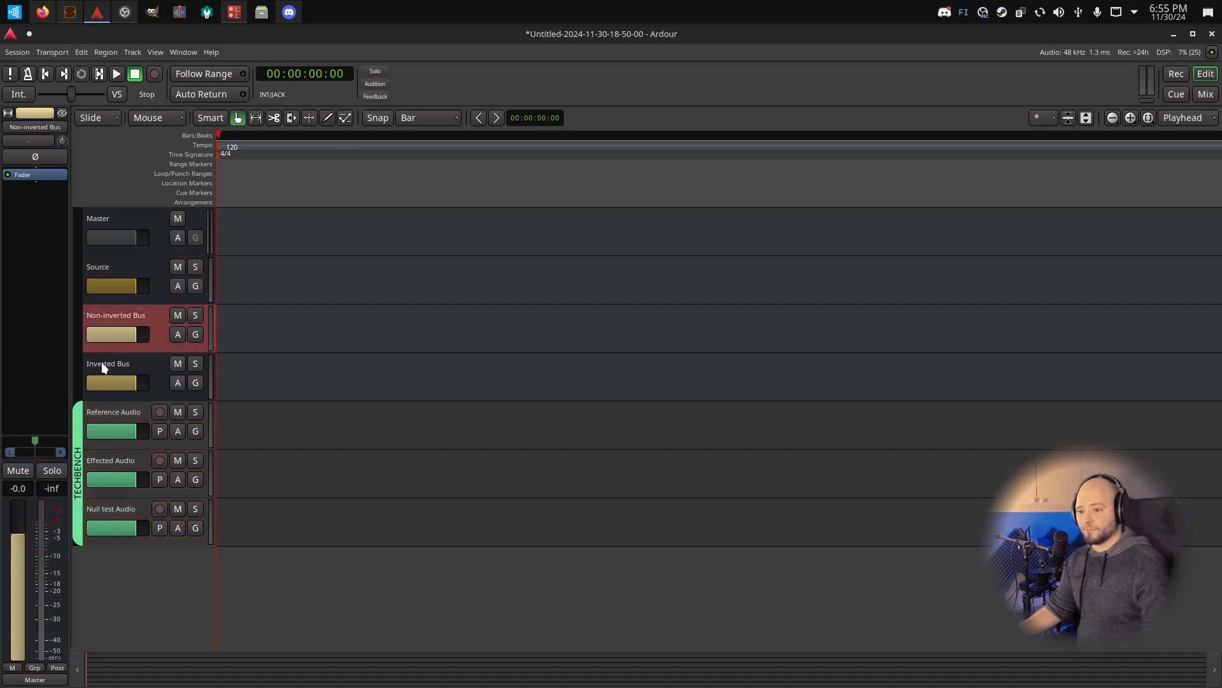
left_click(102, 361)
left_click(113, 413)
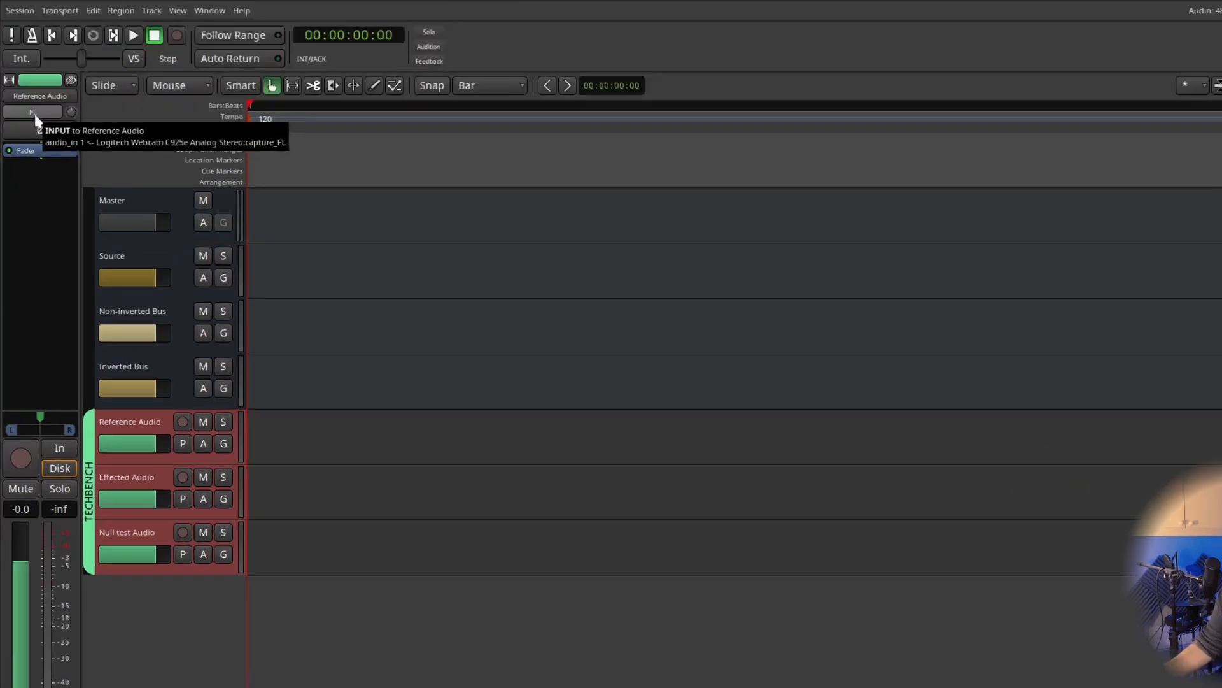
left_click(34, 156)
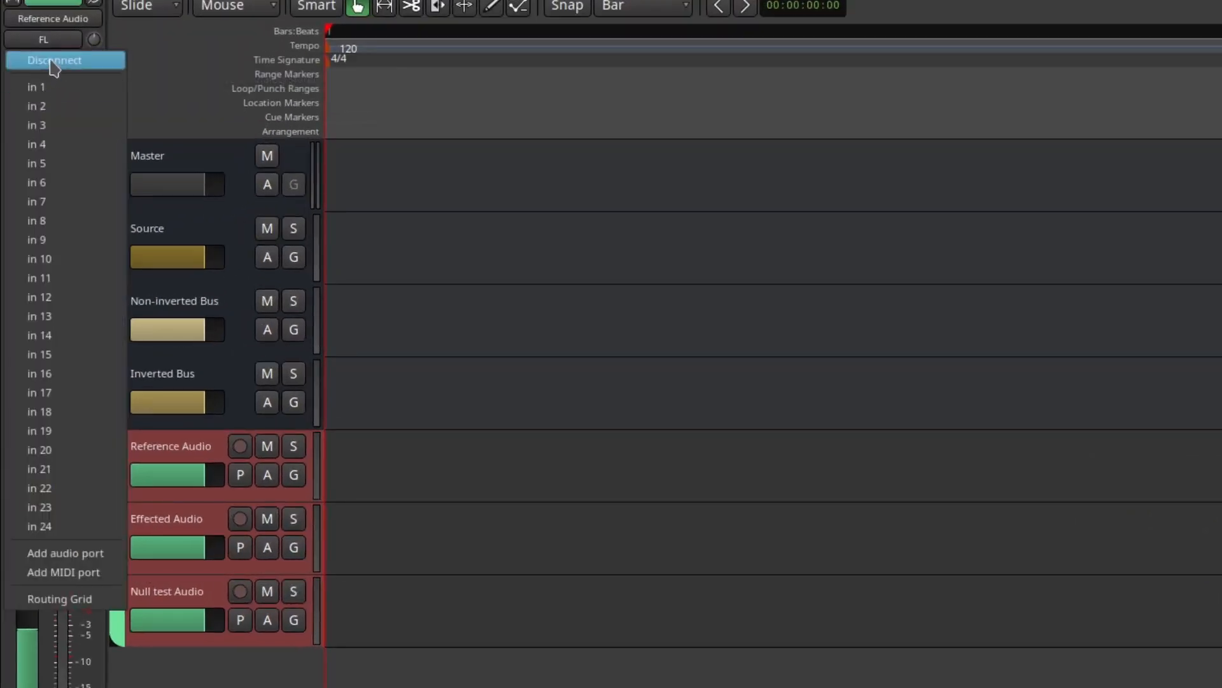
left_click(70, 598)
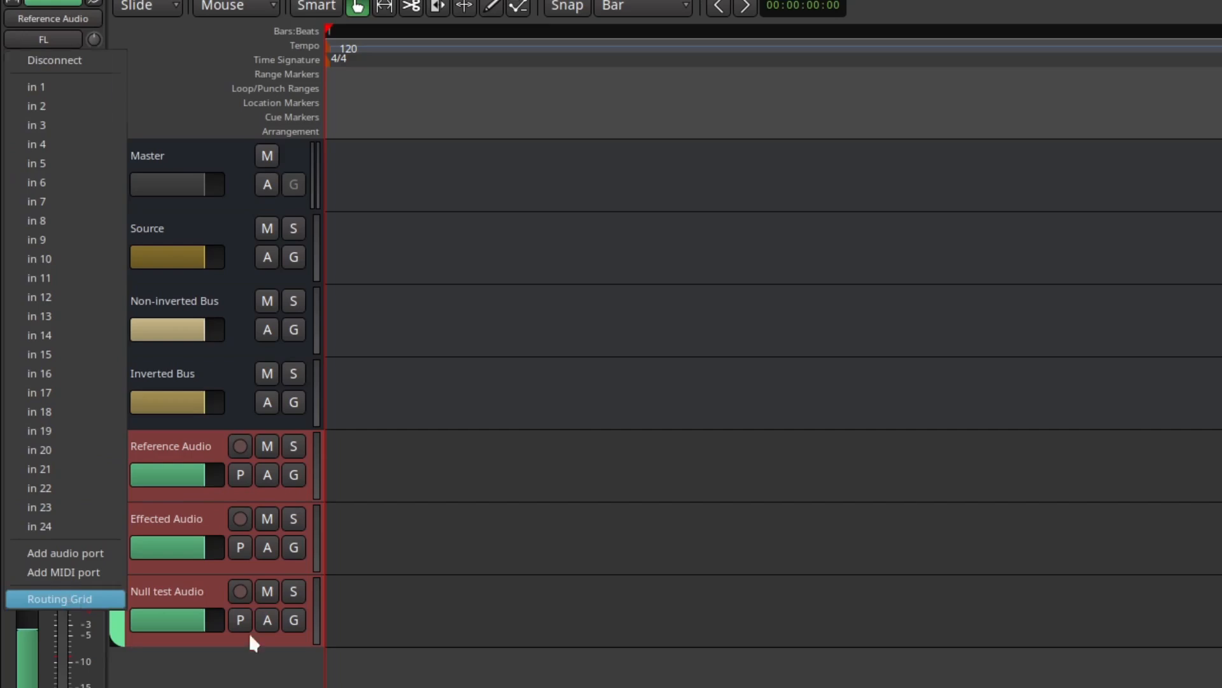
left_click_drag(362, 135, 643, 69)
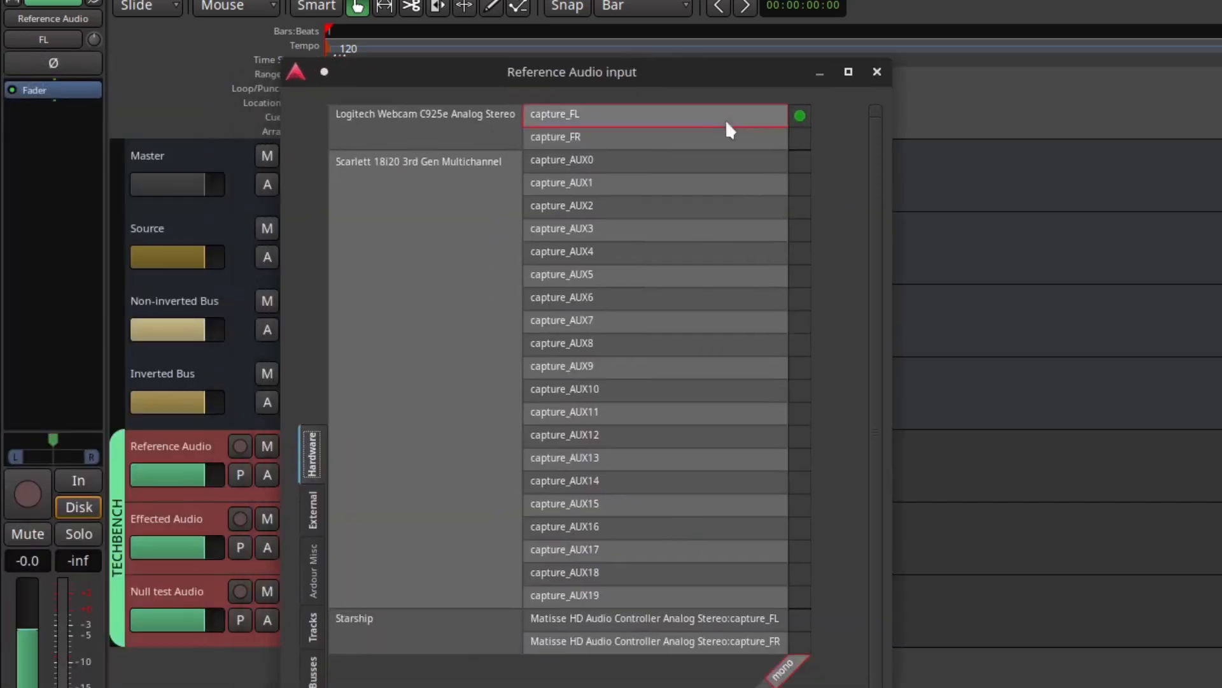
left_click(877, 71)
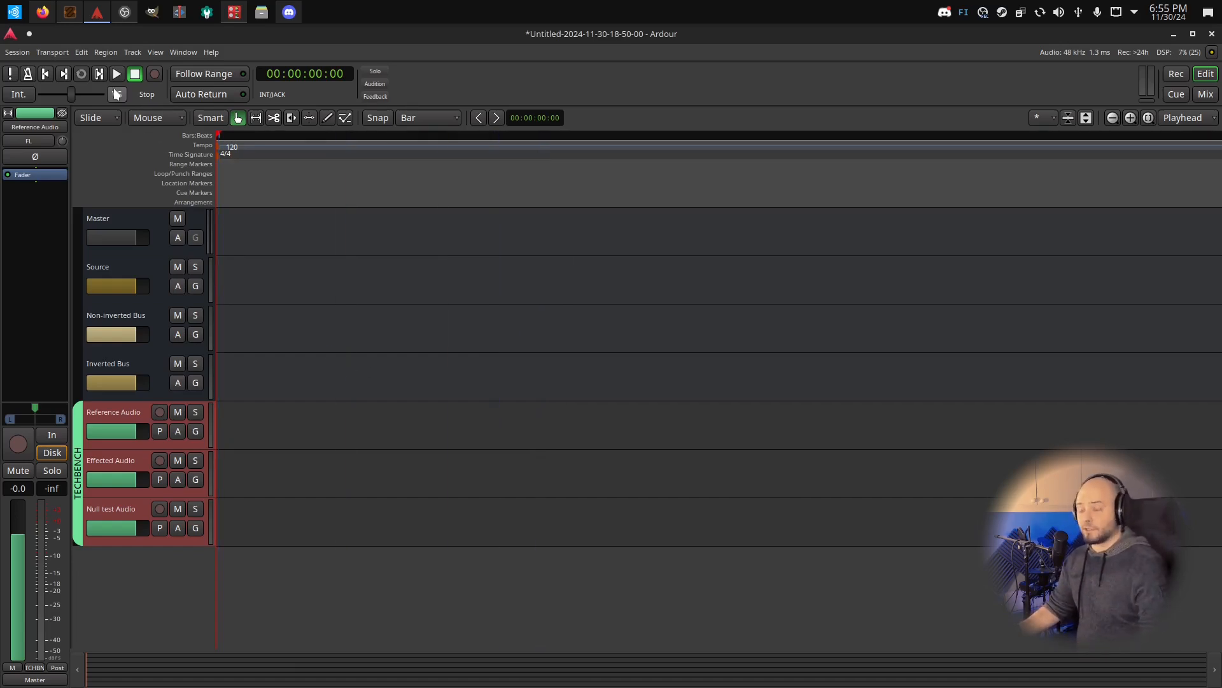
Switch to Patchance and disconnect all connections of the ardour box
left_click(72, 14)
left_click_drag(700, 177, 585, 373)
scroll(592, 143, "up", 4)
scroll(605, 300, "down", 3)
scroll(592, 223, "up", 3)
scroll(586, 375, "down", 3)
scroll(599, 463, "down", 3)
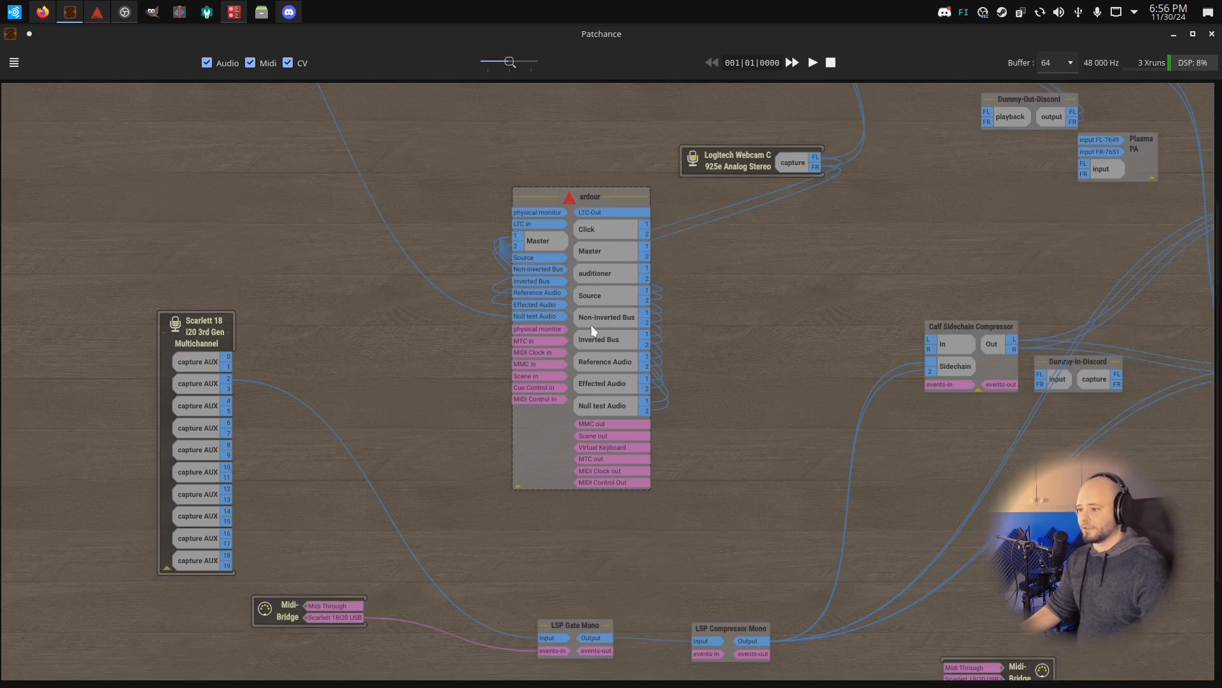
scroll(589, 311, "up", 3)
right_click(598, 181)
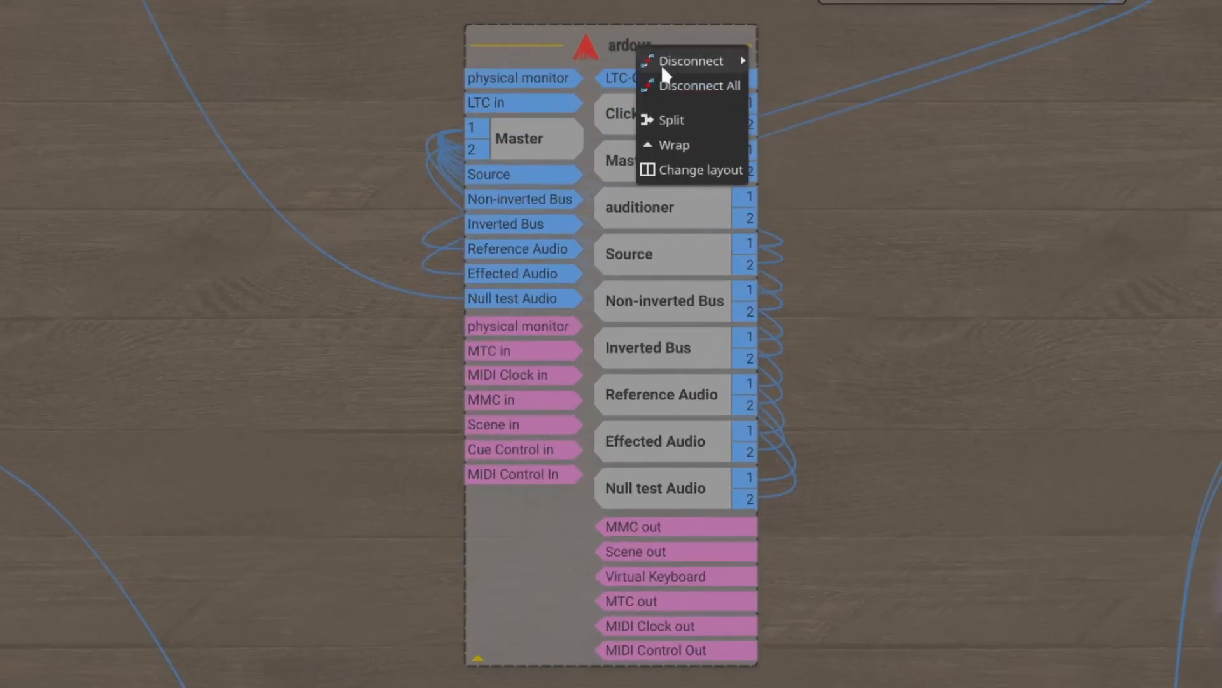
left_click(666, 83)
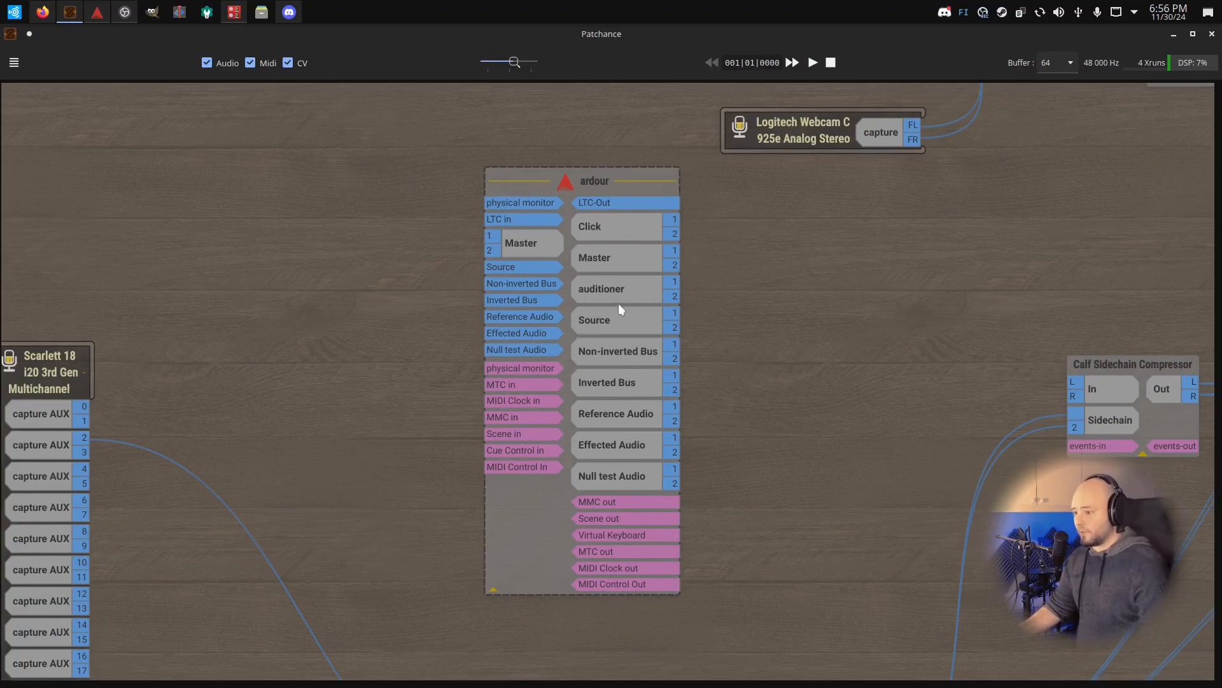
Connect Source output 1 to both bus inputs, Non-inverted Bus output 1 to Reference Audio, and Inverted Bus output 1 to Effected Audio
left_click_drag(673, 312, 483, 229)
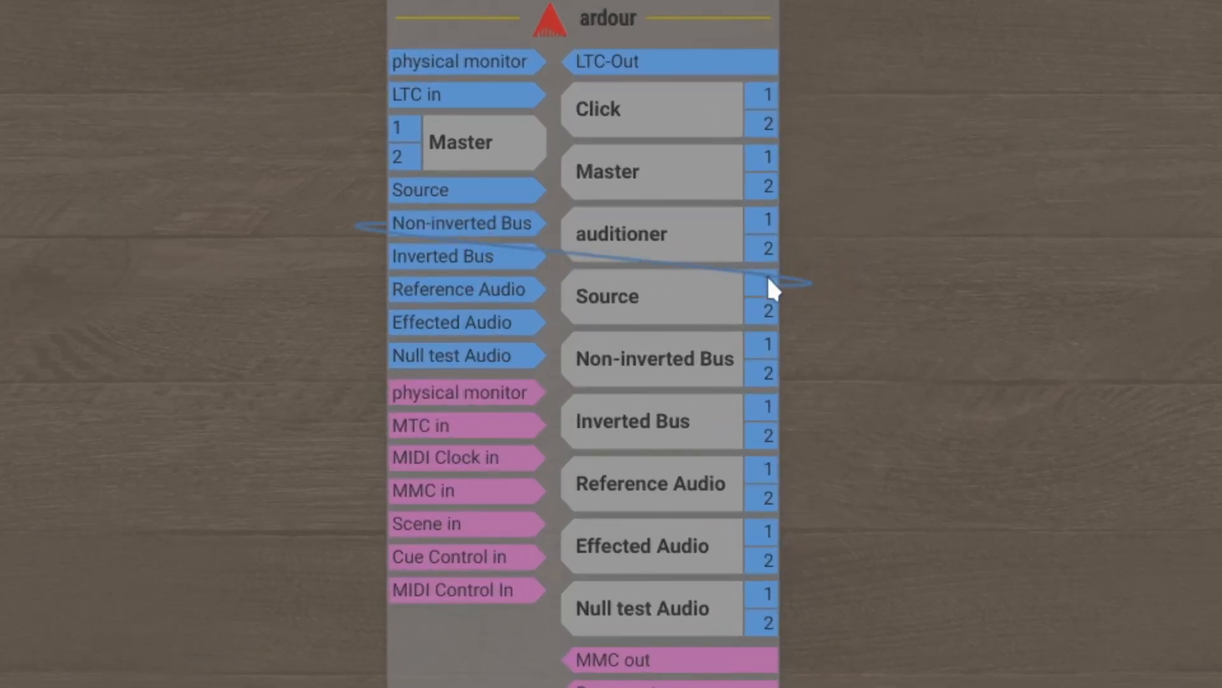
left_click_drag(767, 281, 400, 251)
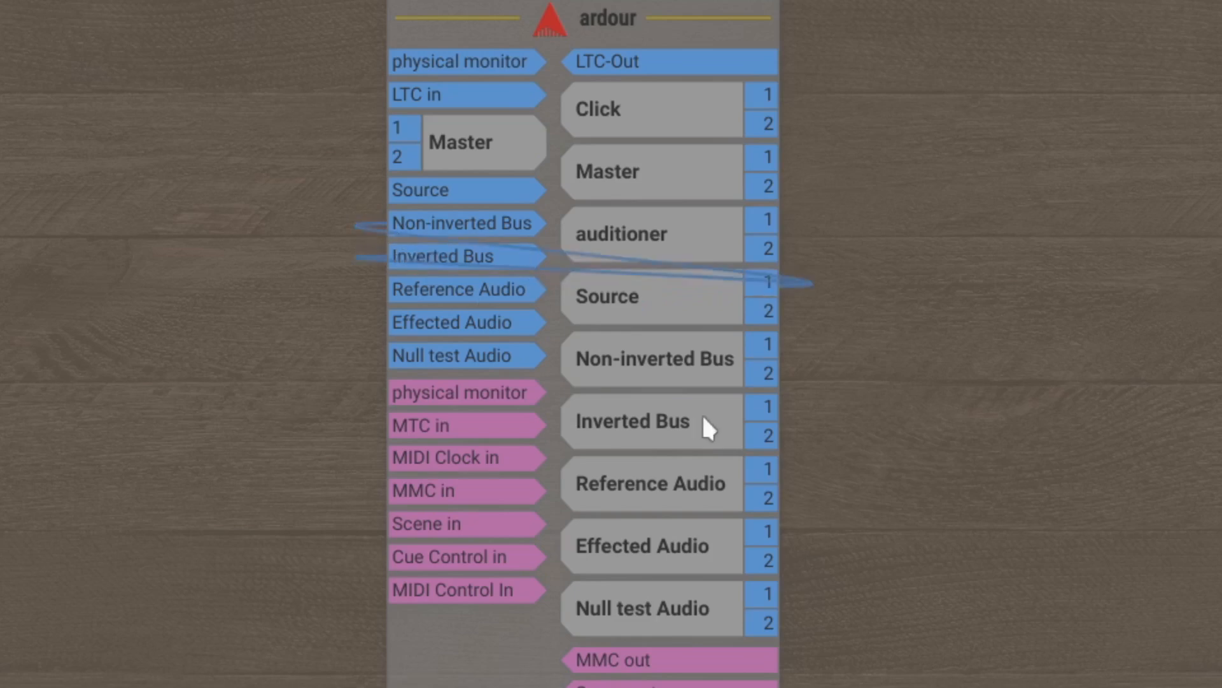
left_click_drag(762, 344, 464, 292)
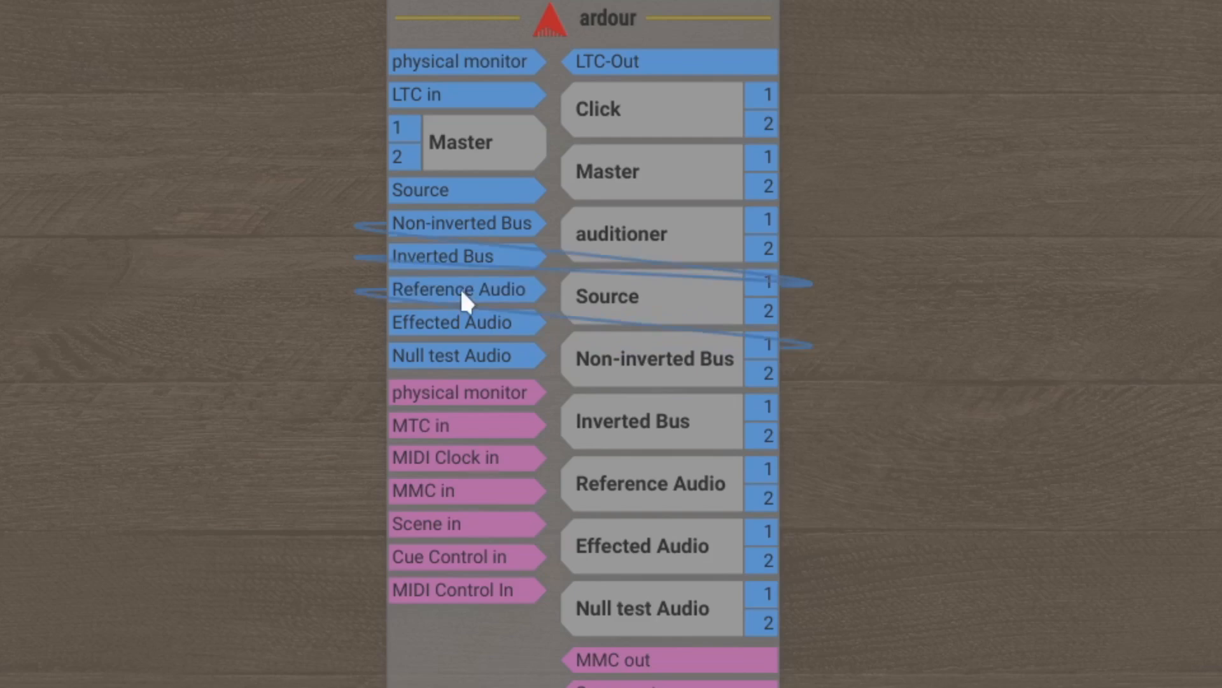
left_click_drag(768, 408, 401, 323)
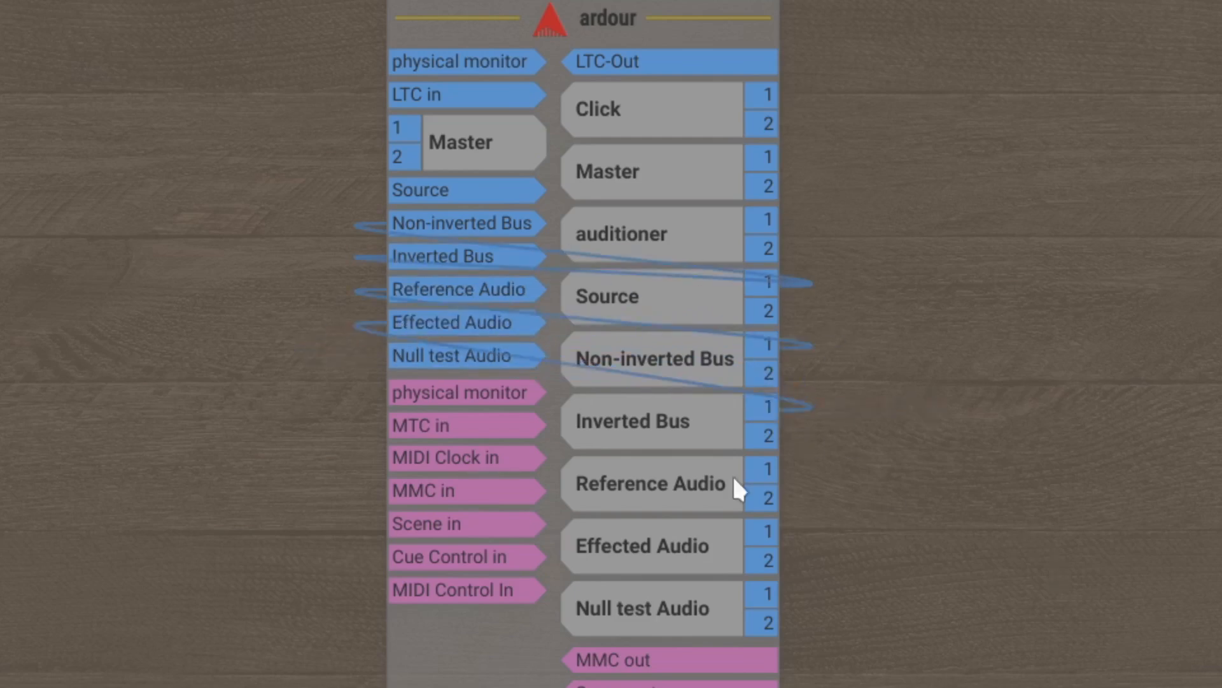
Connect output 1 of Reference Audio and Effected Audio to the Null test Audio input, and the Null test Audio outputs to Master
left_click_drag(768, 471, 428, 376)
left_click_drag(762, 528, 406, 356)
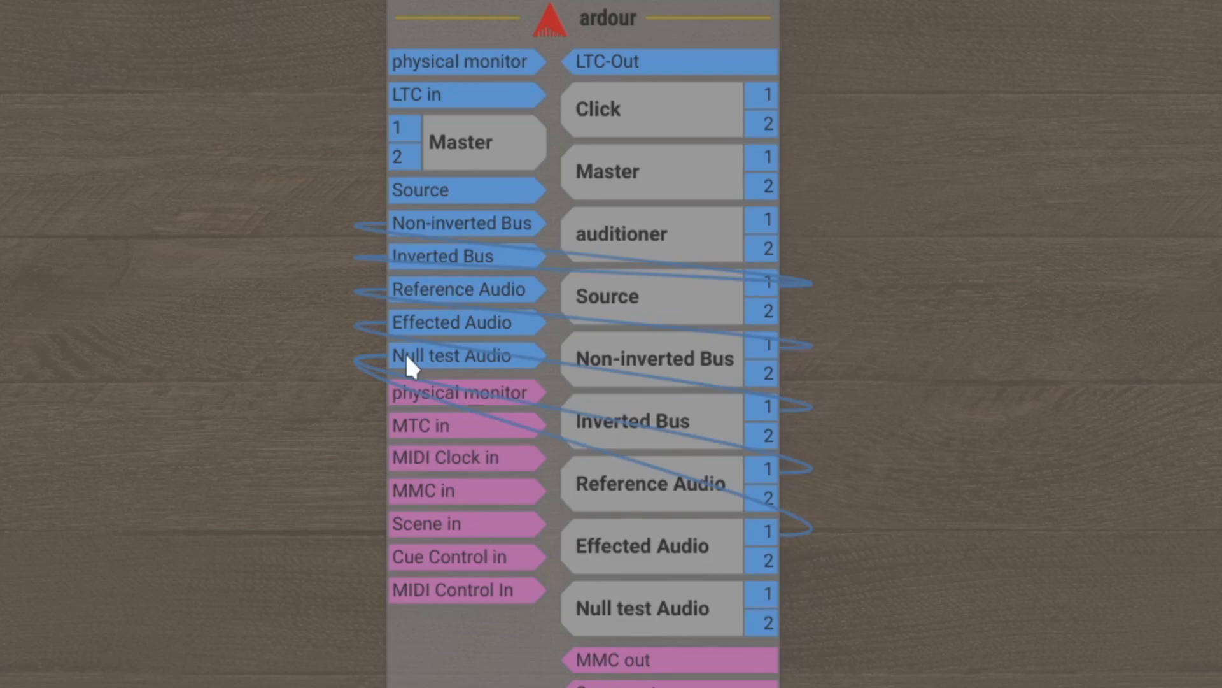
left_click_drag(691, 621, 439, 148)
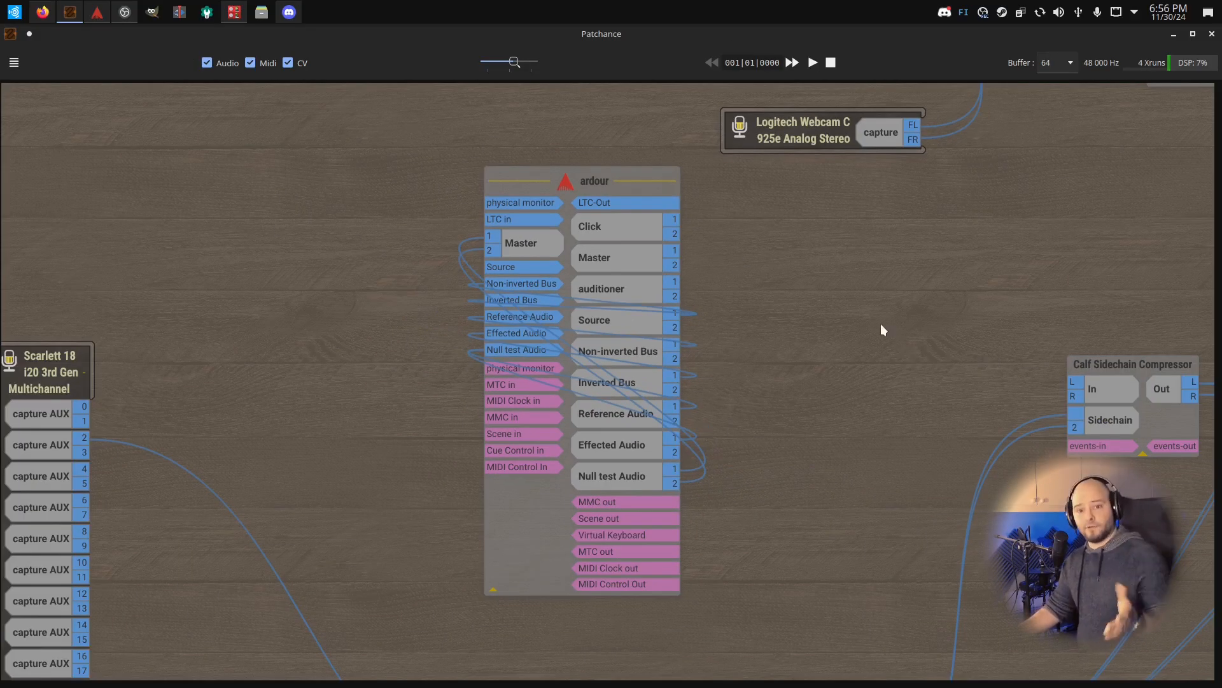
Connect ardour's Master outputs to the Calf Sidechain Compressor's L and R inputs and switch back to Ardour
left_click_drag(606, 257, 968, 387)
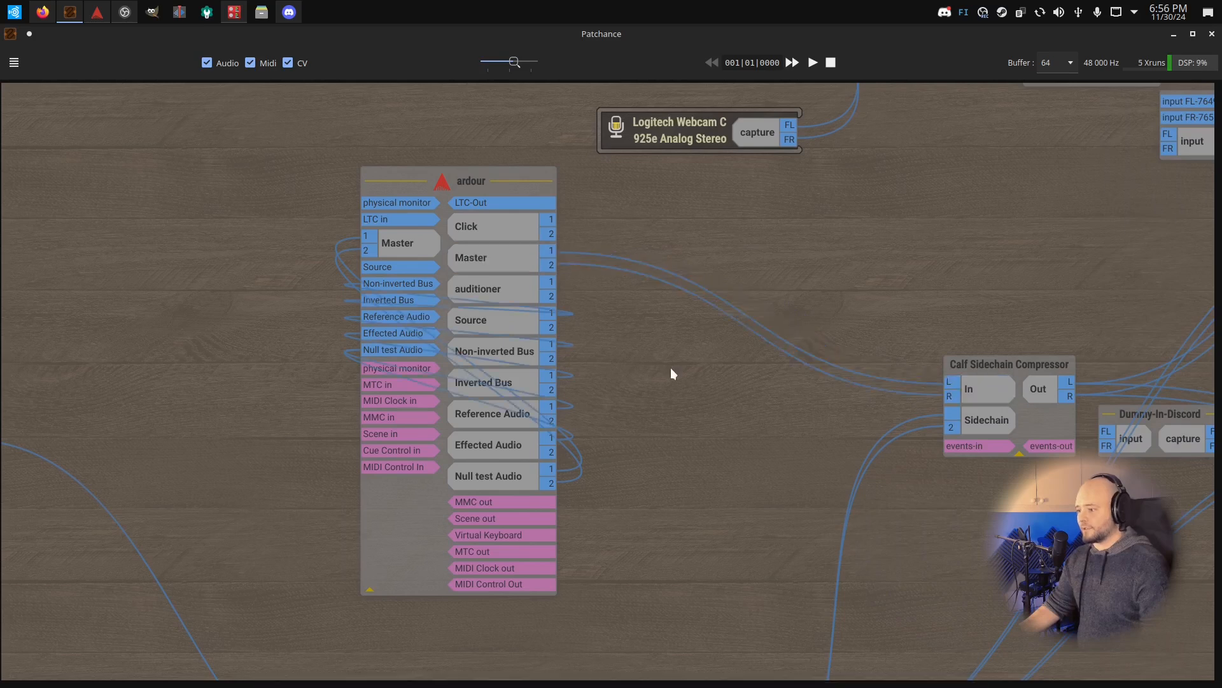
scroll(617, 403, "down", 5)
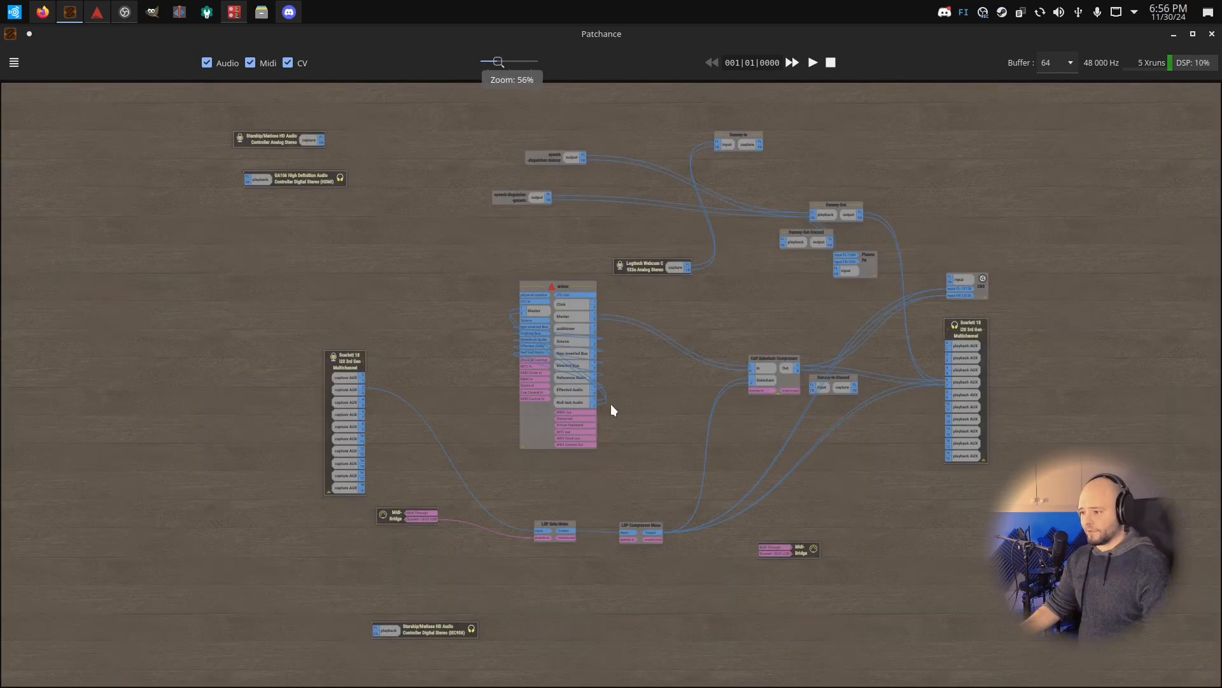
scroll(531, 368, "up", 5)
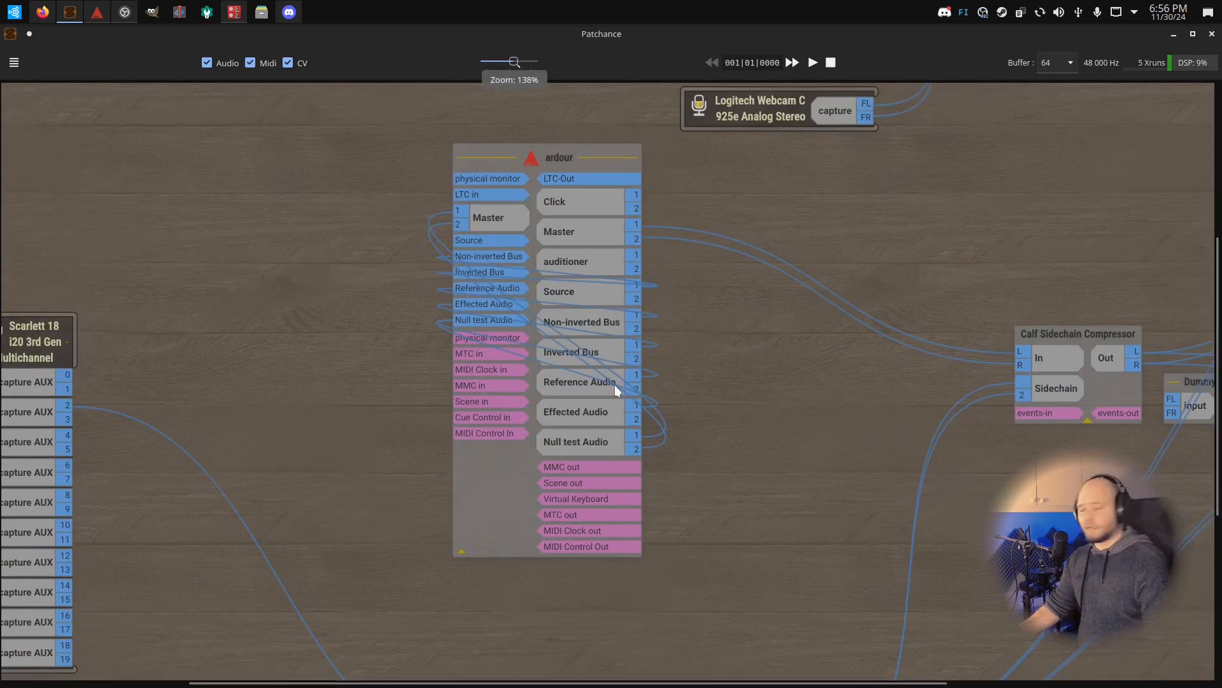
key("alt+Tab")
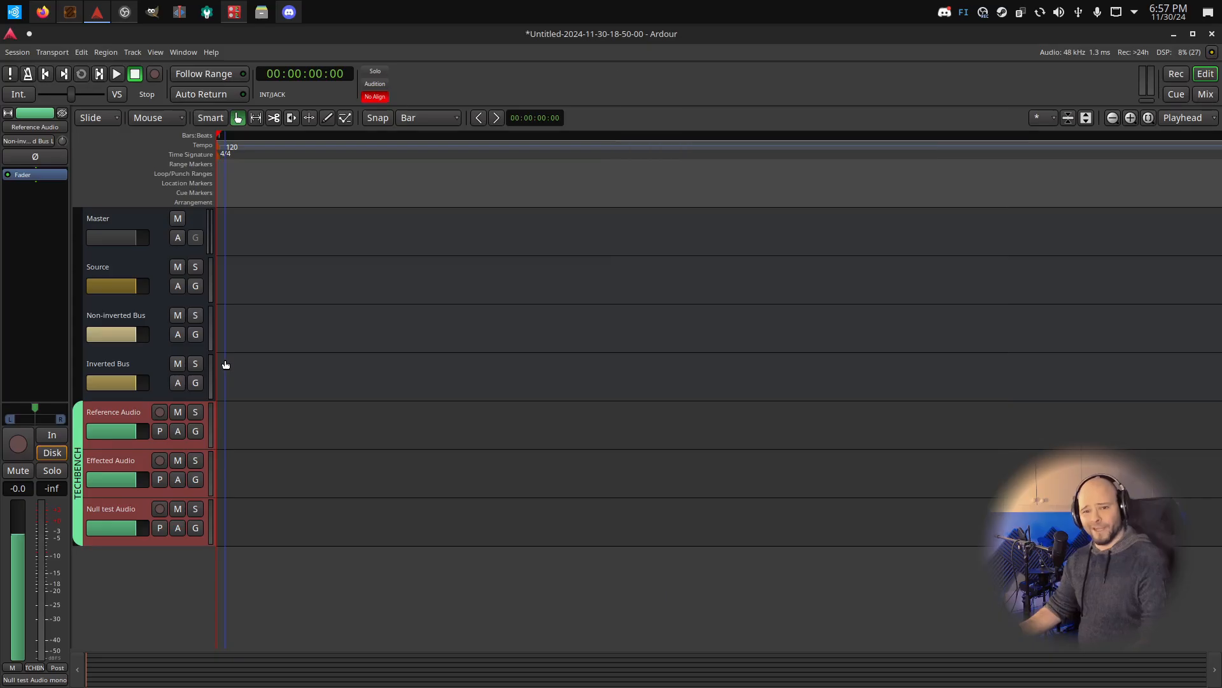
Insert the LSP Oscillator Mono plugin on the Source bus
left_click(112, 270)
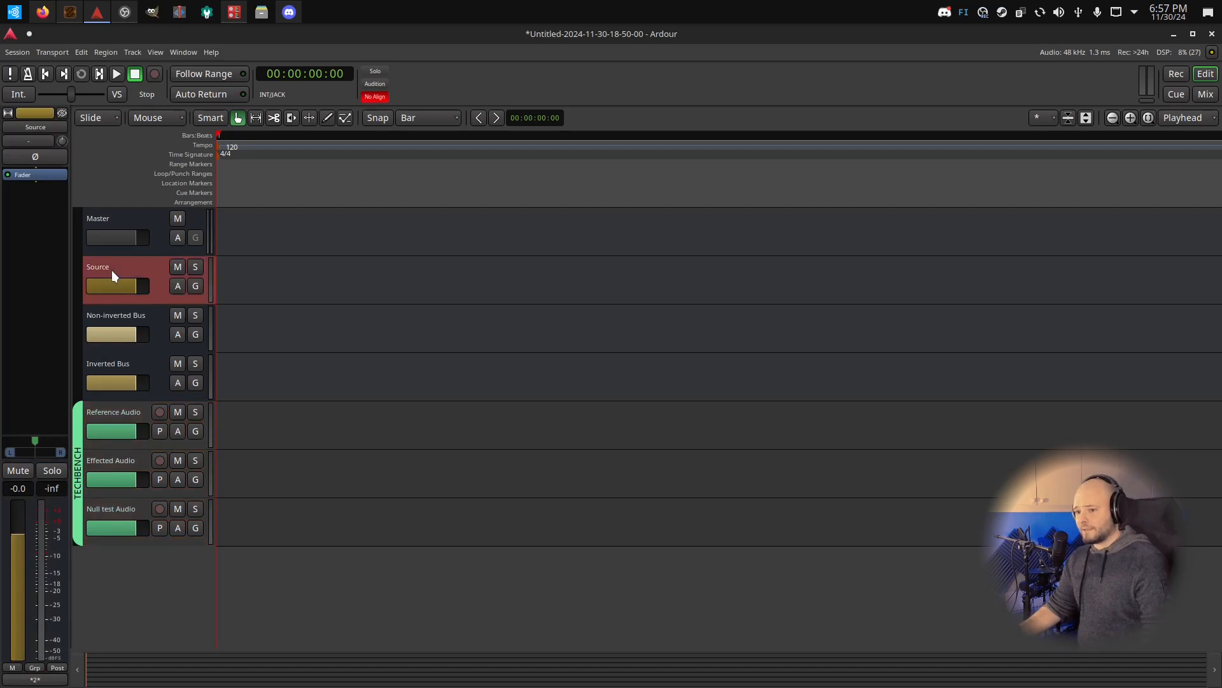
double_click(51, 217)
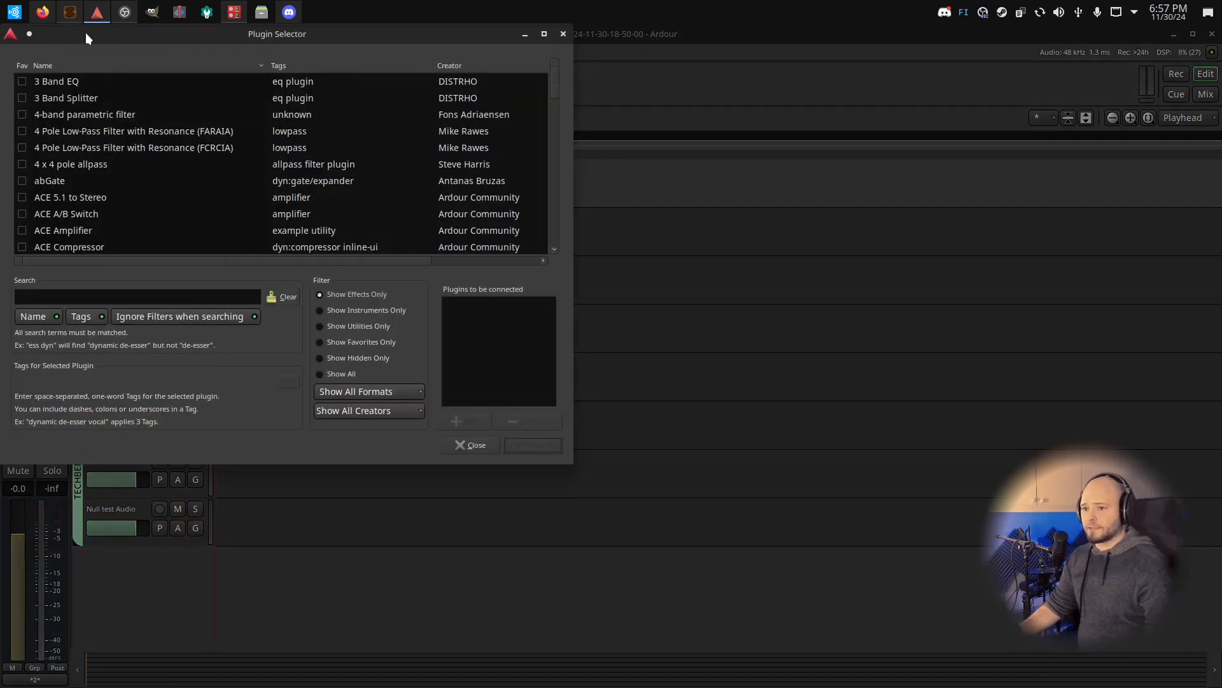
left_click_drag(85, 33, 378, 140)
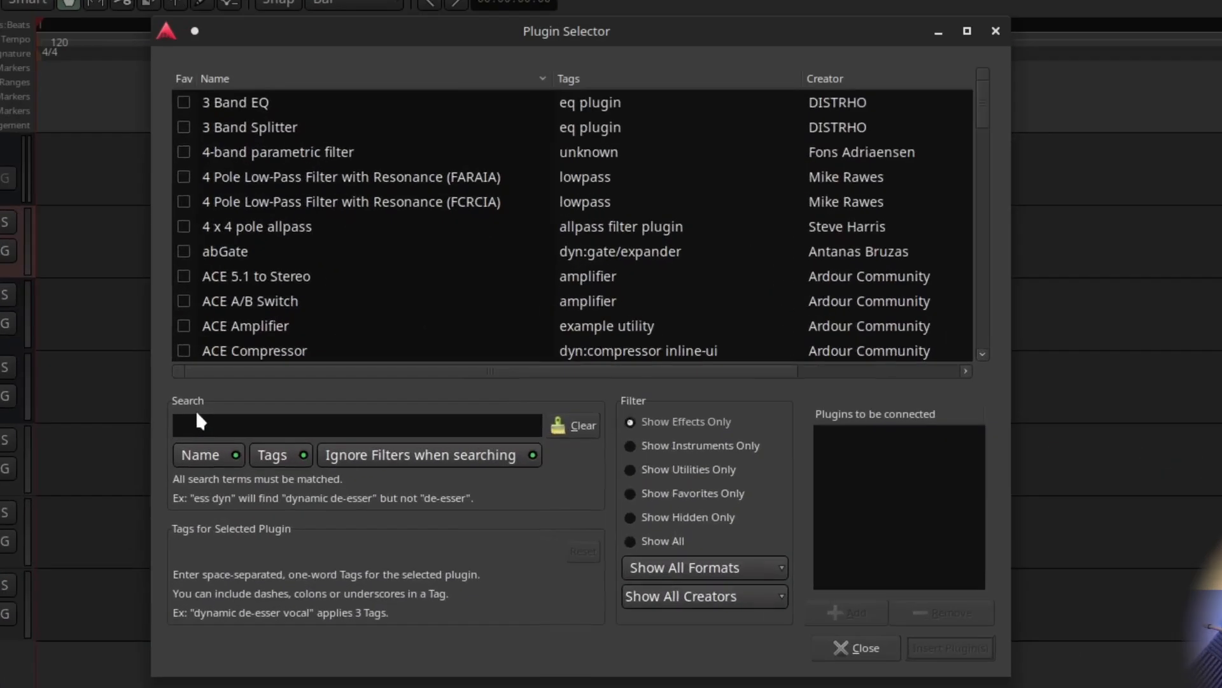
type("lsp osc")
double_click(316, 102)
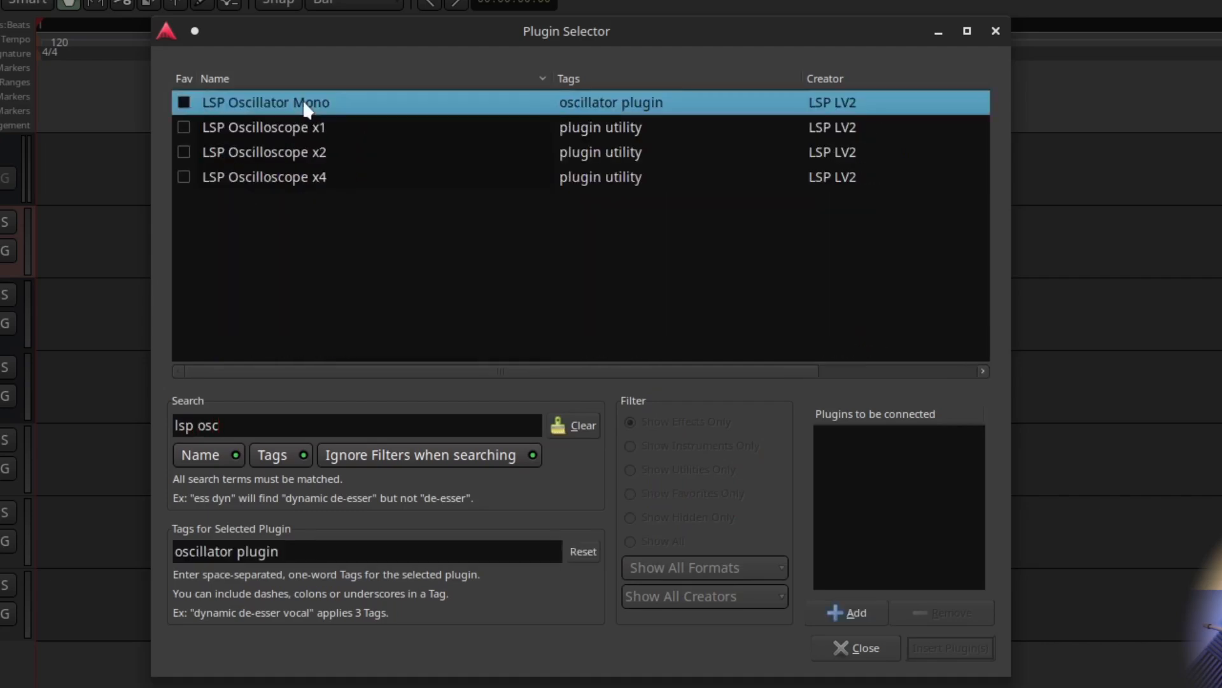
left_click(934, 645)
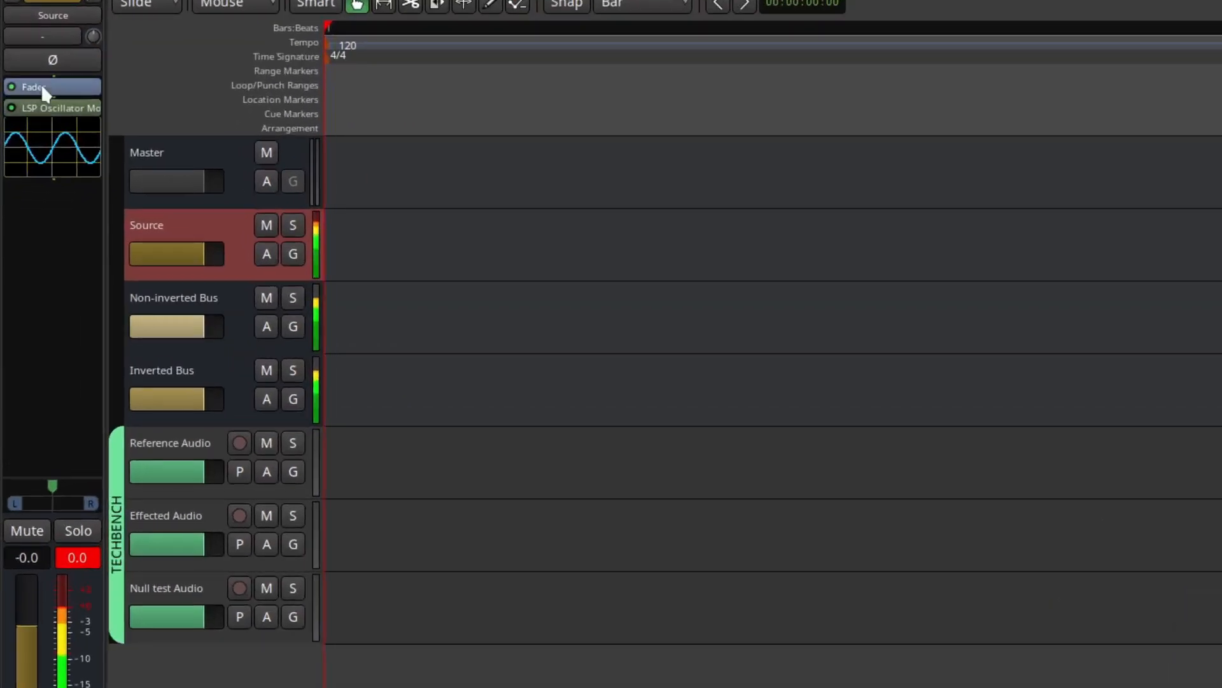
Place the oscillator before the fader in the Source bus's processor chain and lower the bus's level to about -11.2 dB
left_click_drag(44, 86, 50, 196)
left_click_drag(187, 258, 170, 266)
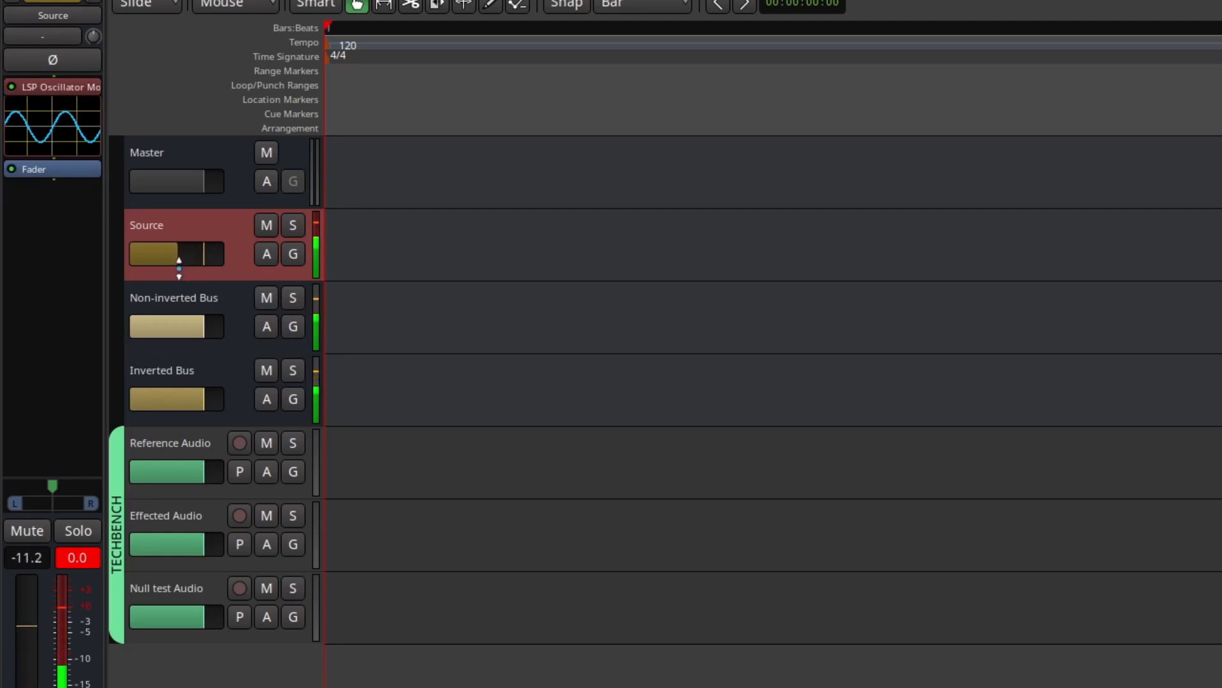
Turn on input monitoring for the grouped TECHBENCH tracks and invert the polarity of the Inverted Bus
left_click(230, 317)
left_click(238, 378)
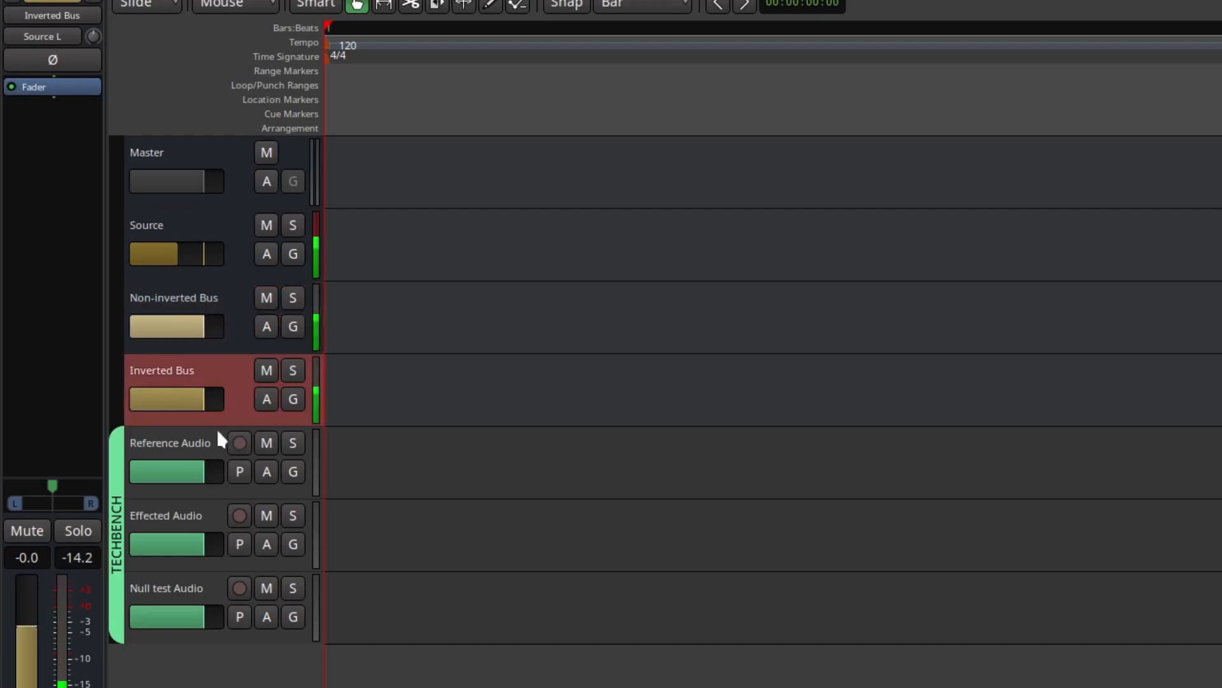
left_click(193, 449)
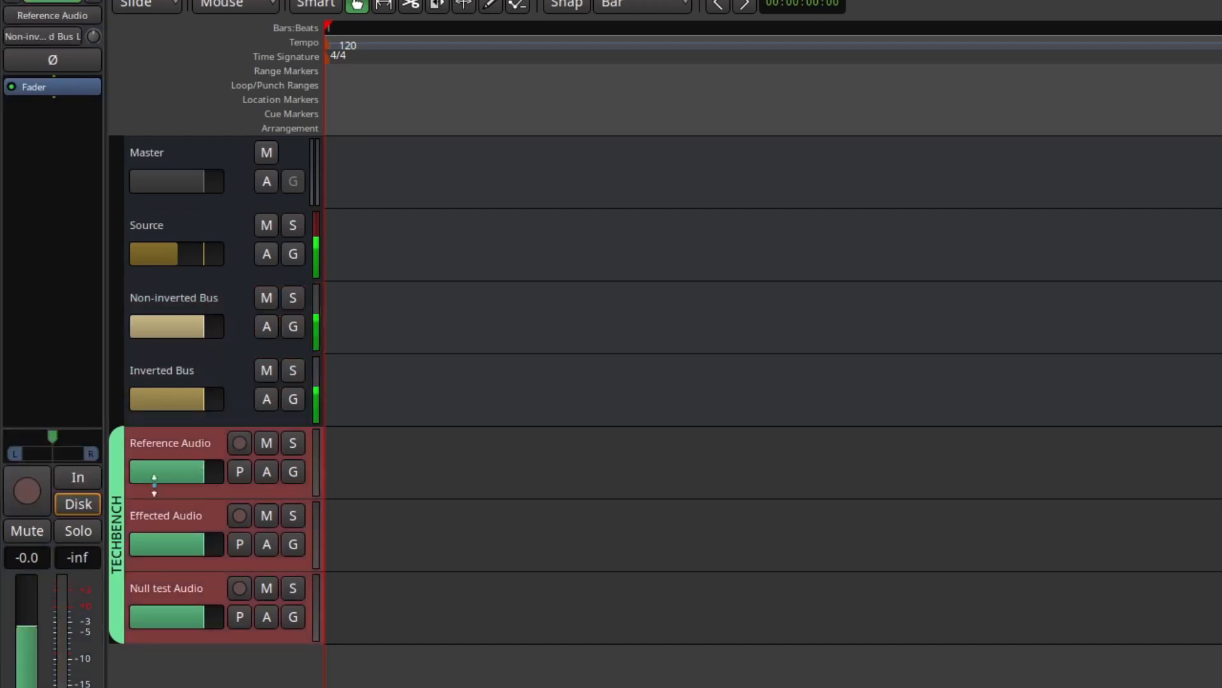
left_click(78, 477)
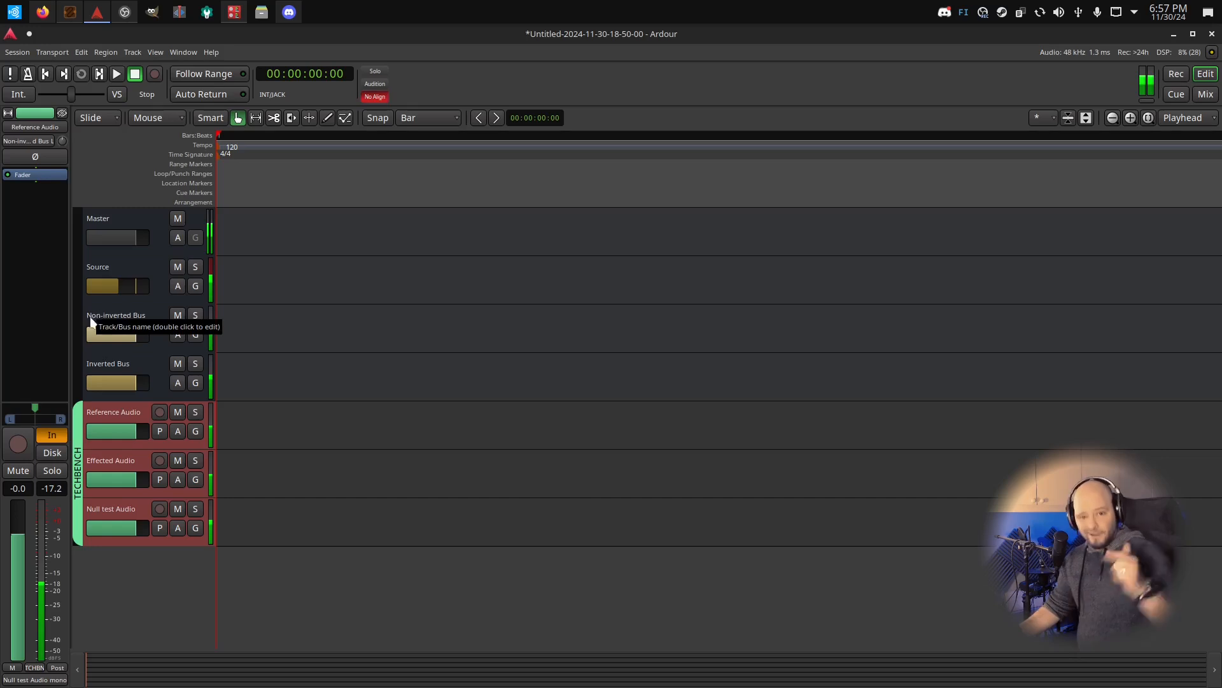
left_click(136, 362)
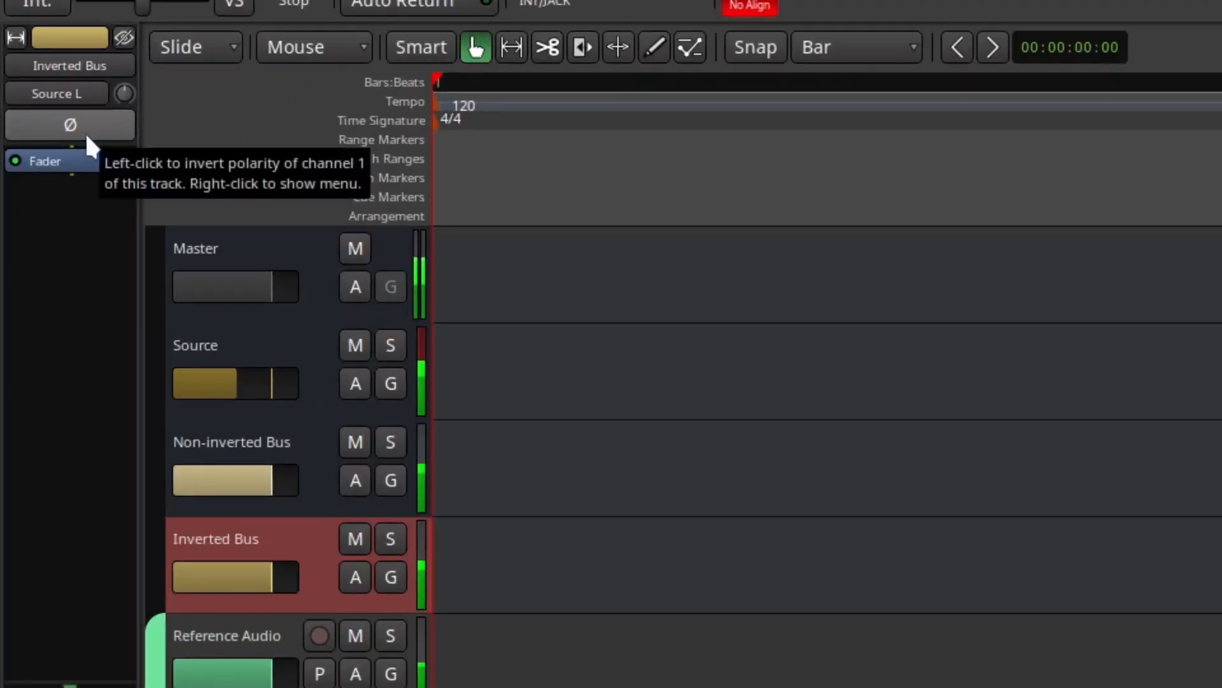
left_click(87, 135)
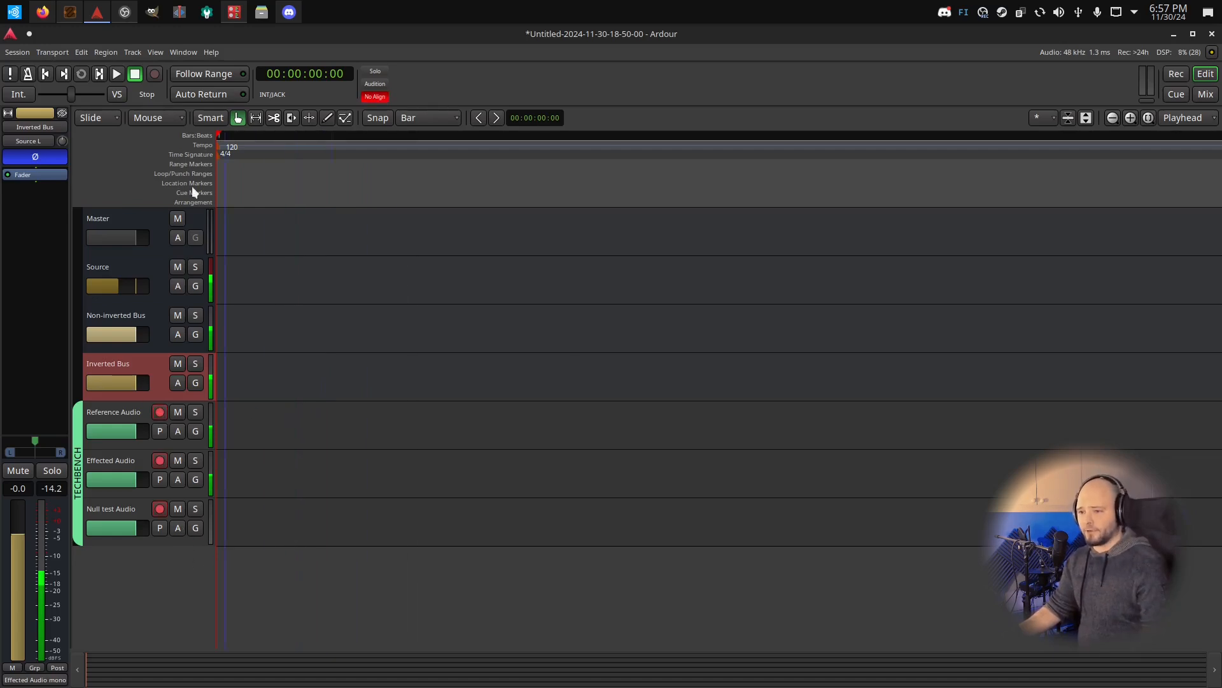
Record a short test take on the three armed TECHBENCH tracks and delete its regions
left_click(116, 74)
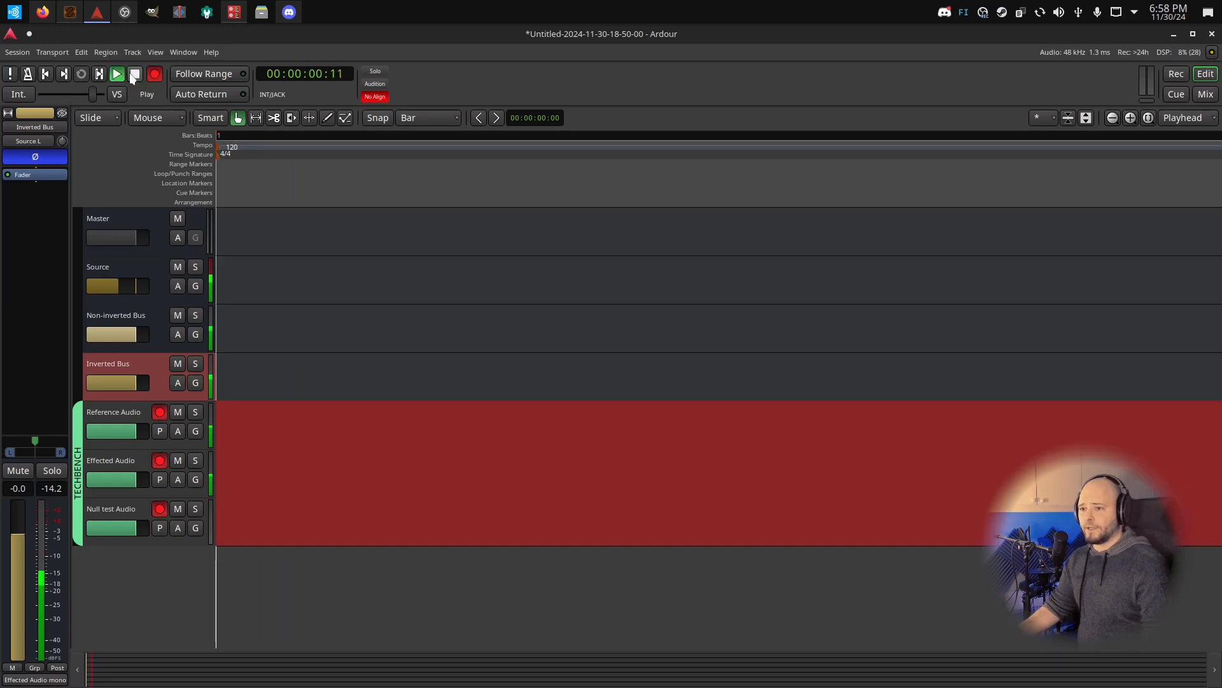
key("space")
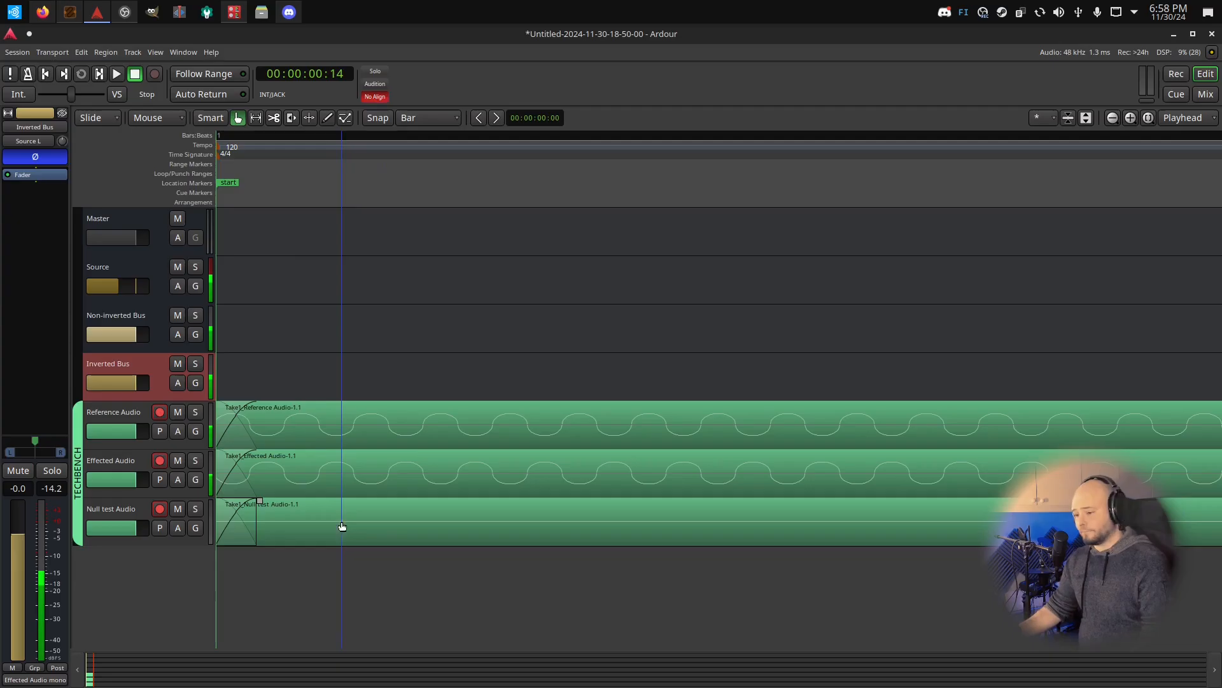
left_click(531, 278)
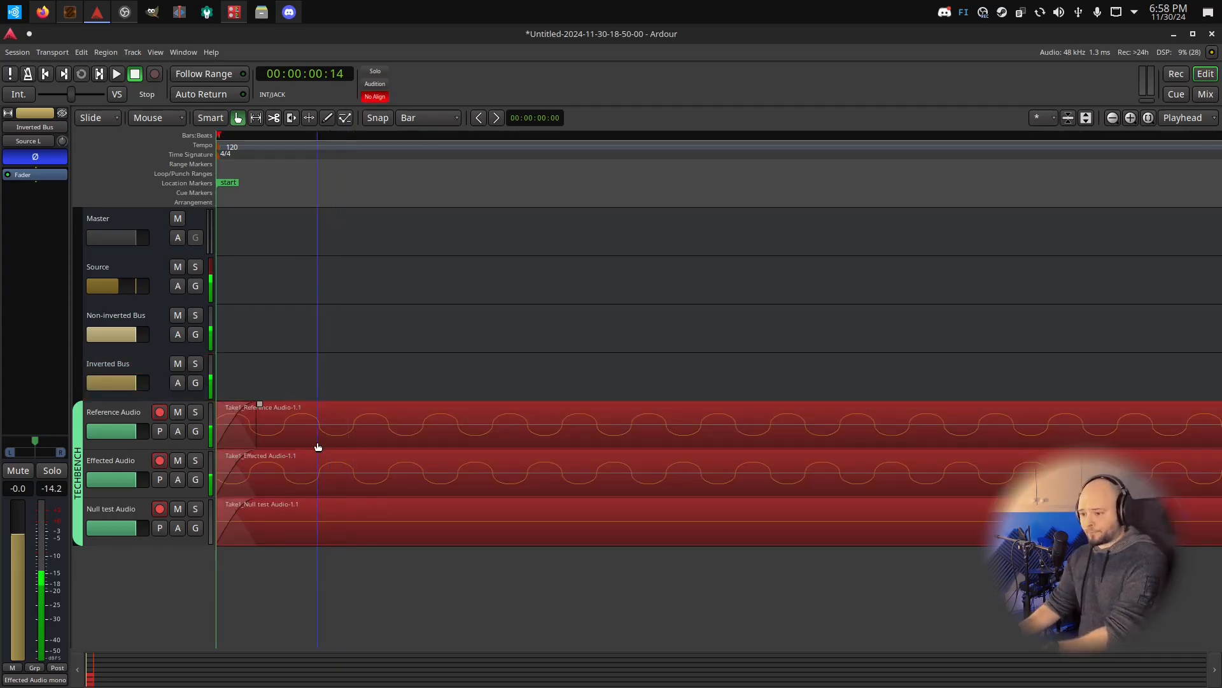
key("Delete")
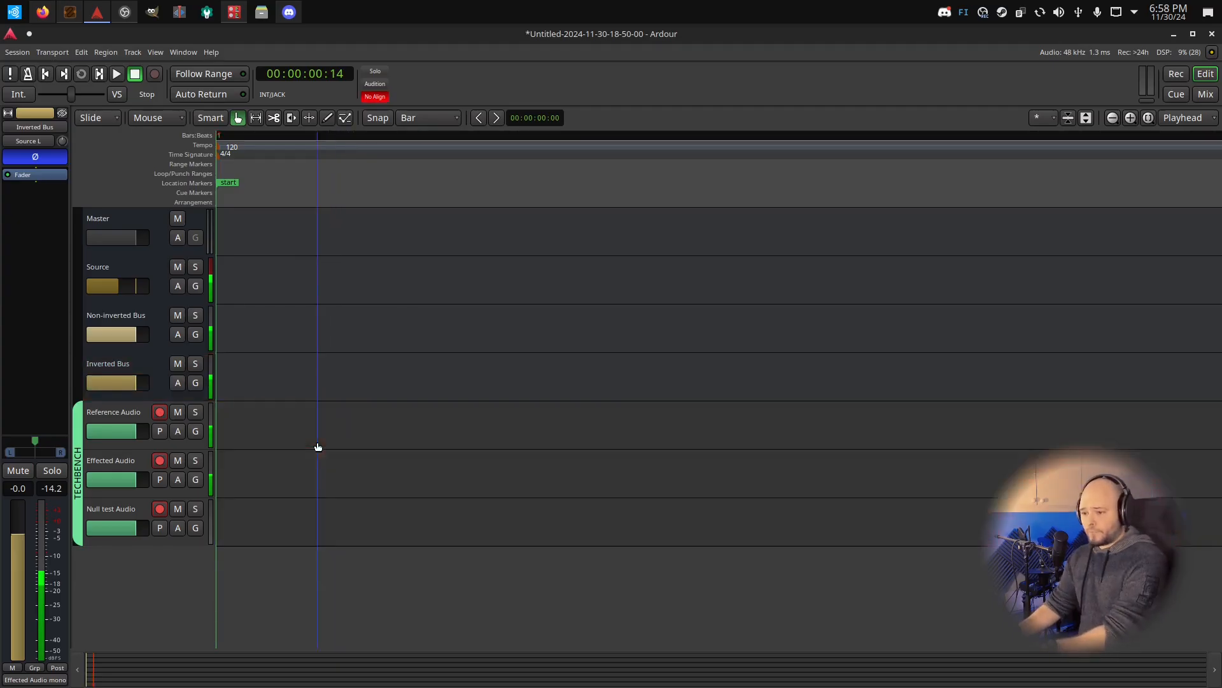
Insert the LSP Parametric Equalizer x8 Mono plugin on the Inverted Bus
left_click(105, 363)
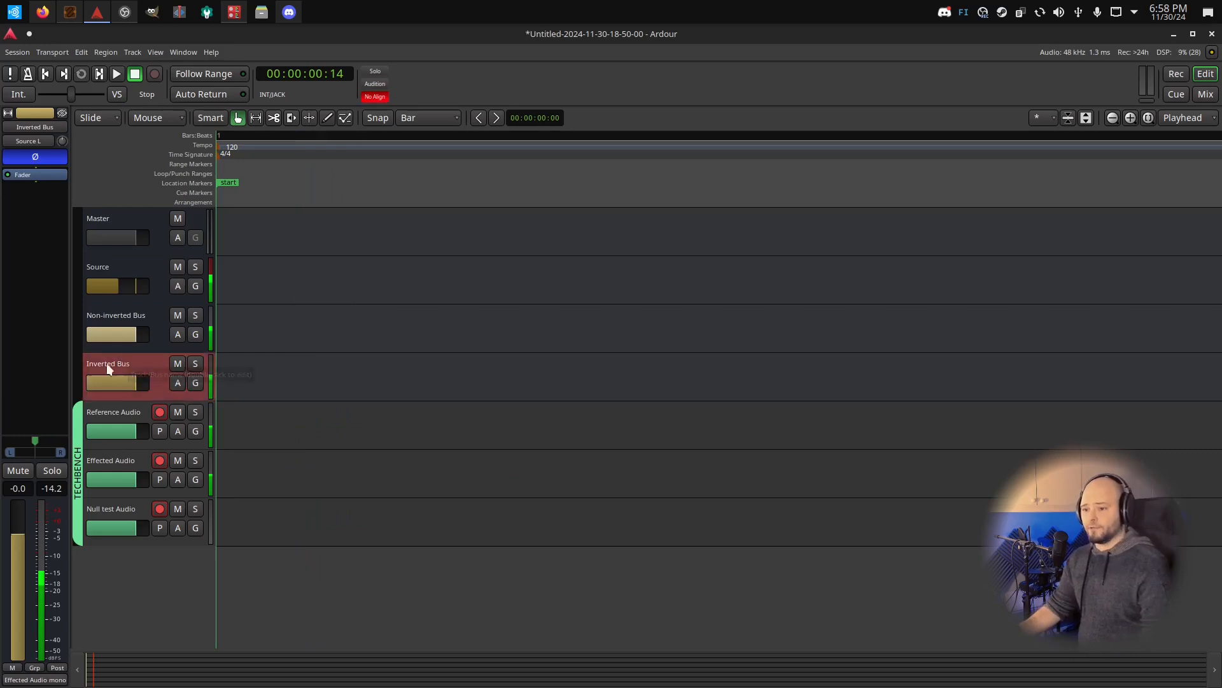
double_click(36, 220)
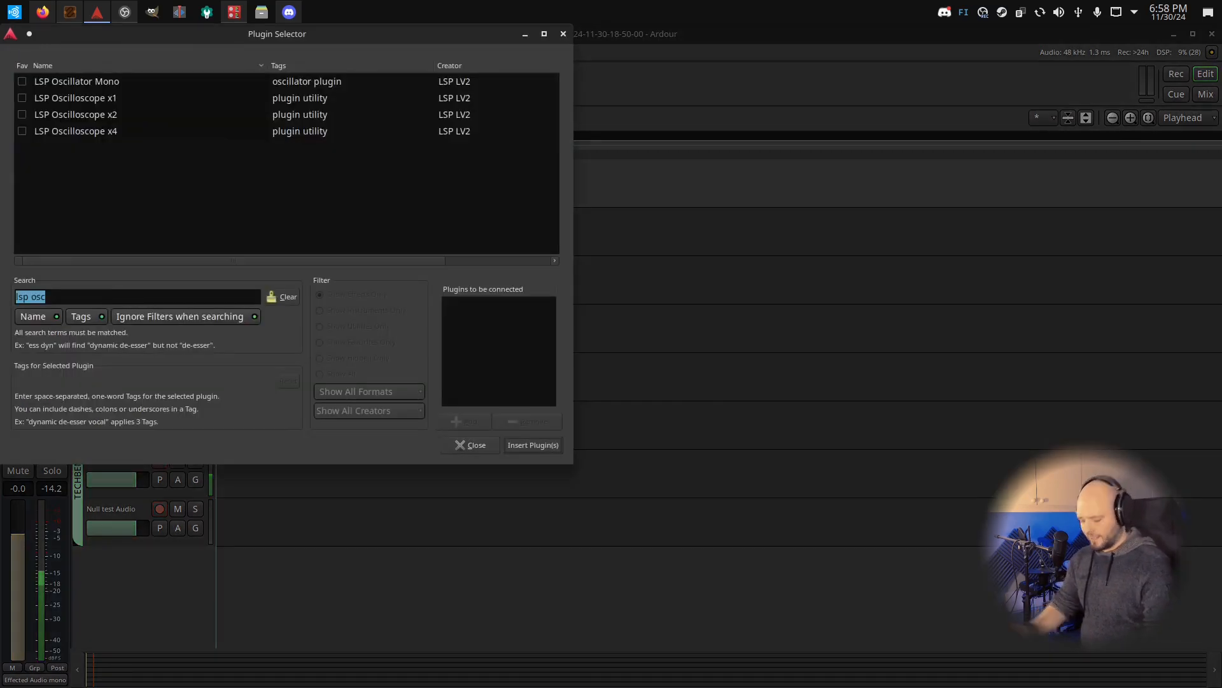
type("lsp")
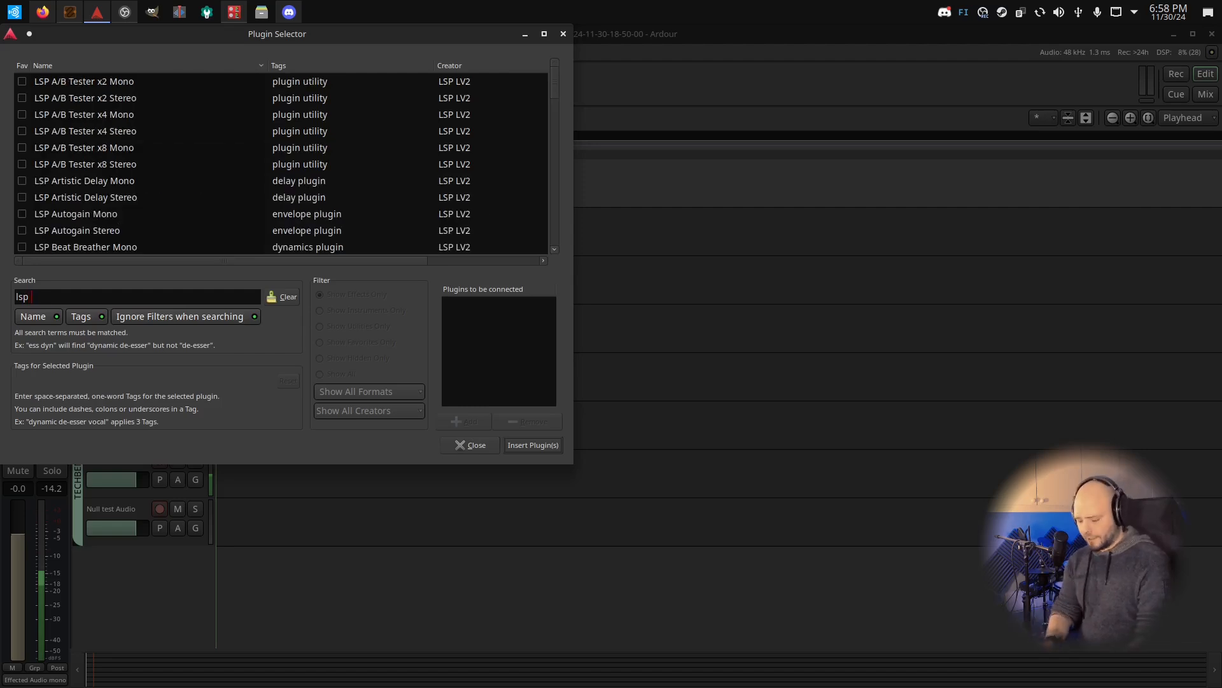
type(" eq")
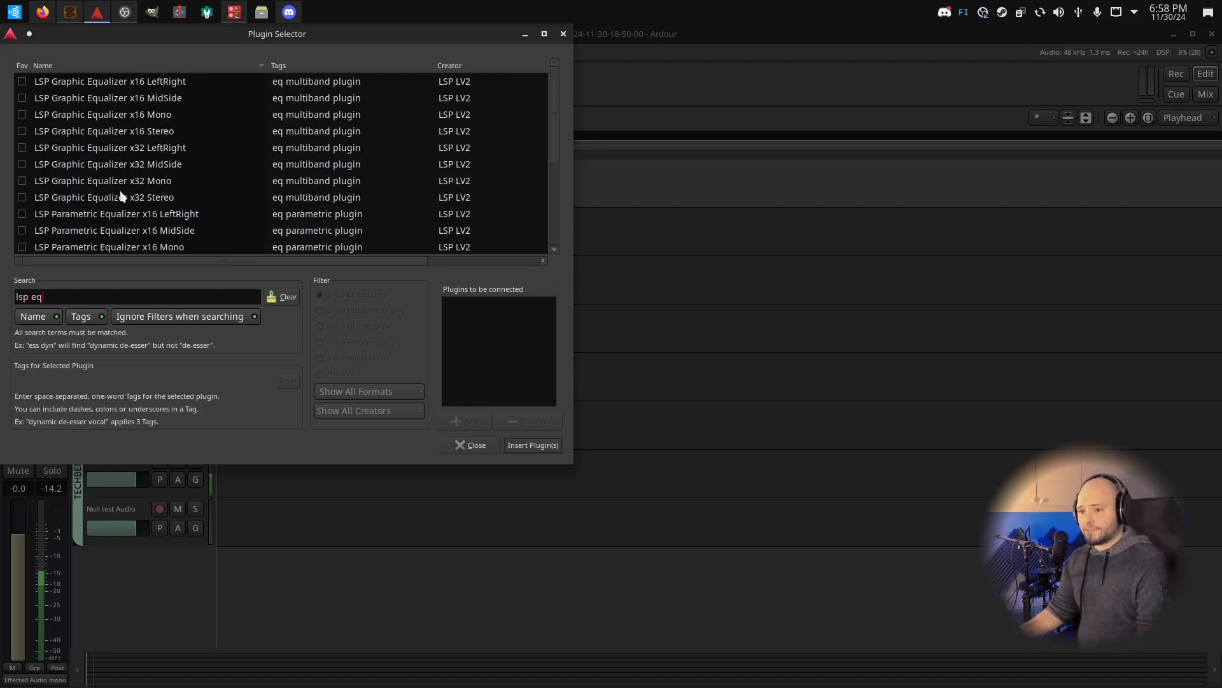
scroll(143, 213, "down", 5)
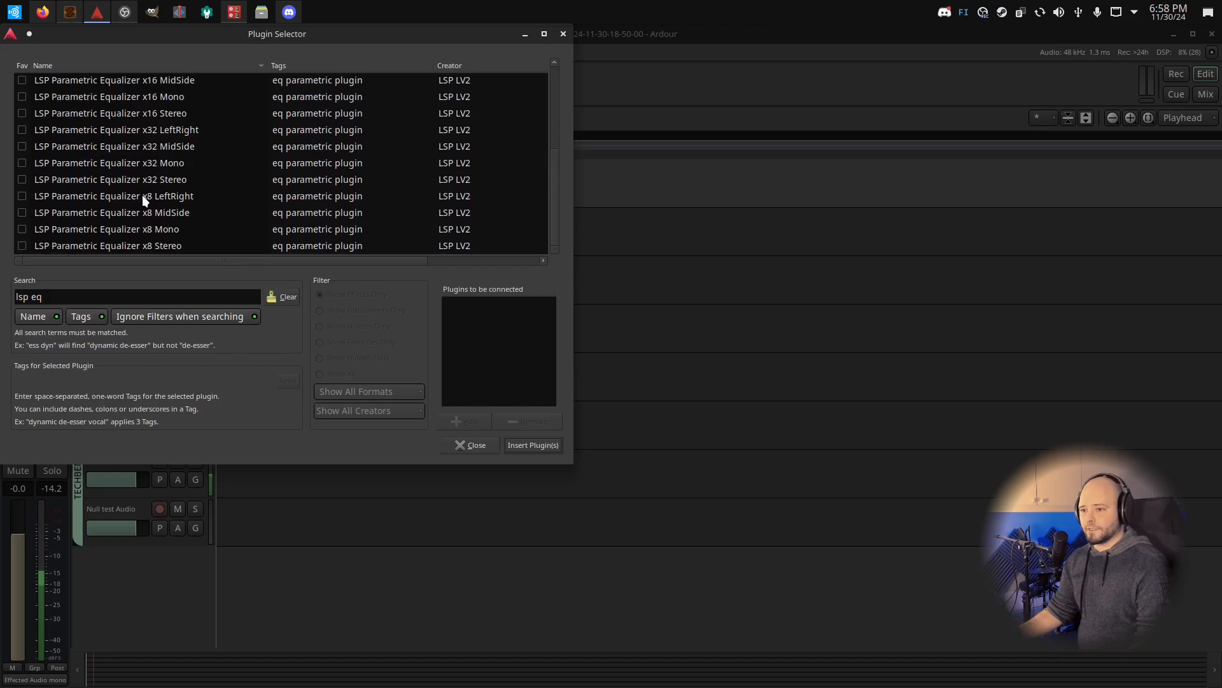
double_click(147, 229)
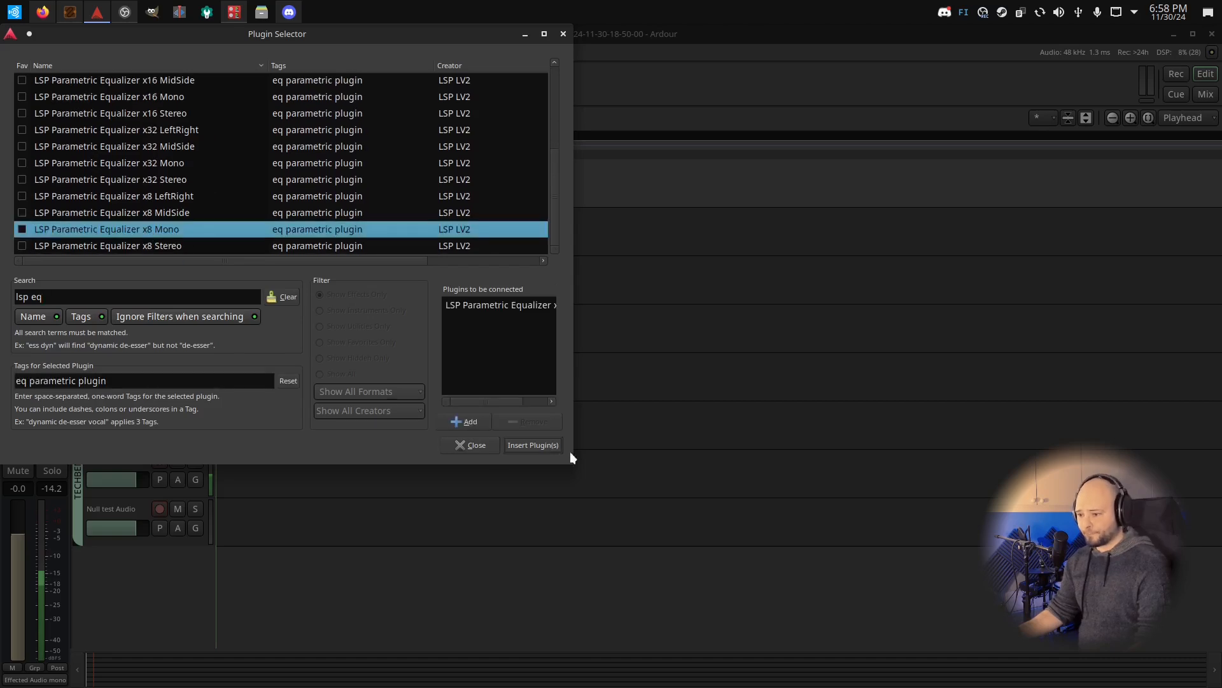
left_click(523, 444)
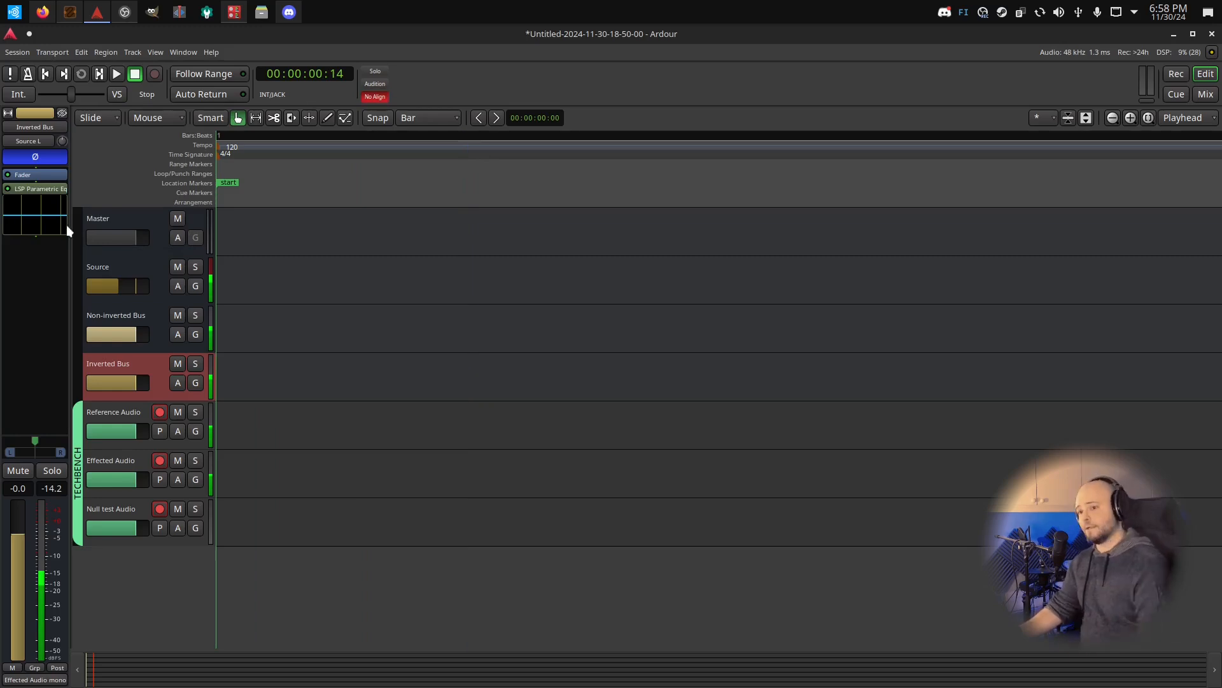
Open the Inverted Bus's equalizer and set its spectrum graph zoom to 0.00 dB
double_click(29, 190)
left_click_drag(292, 40, 610, 110)
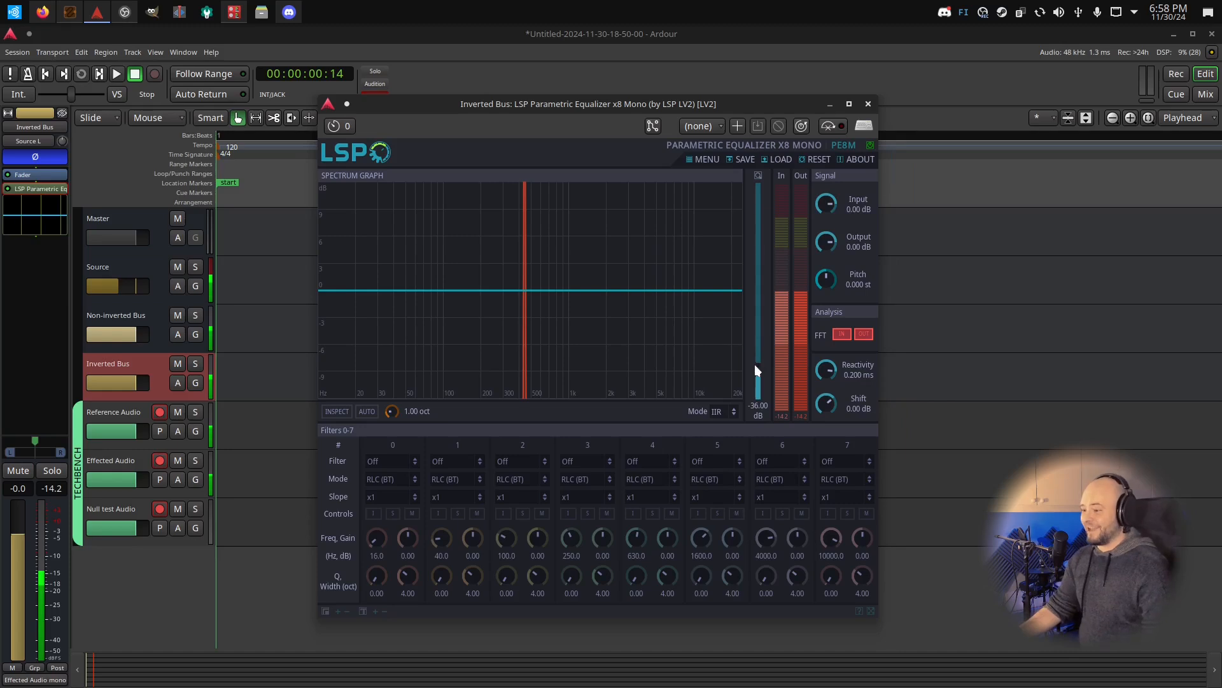
mouse_move(756, 370)
left_mouse_down()
mouse_move(756, 220)
mouse_move(730, 206)
left_mouse_up()
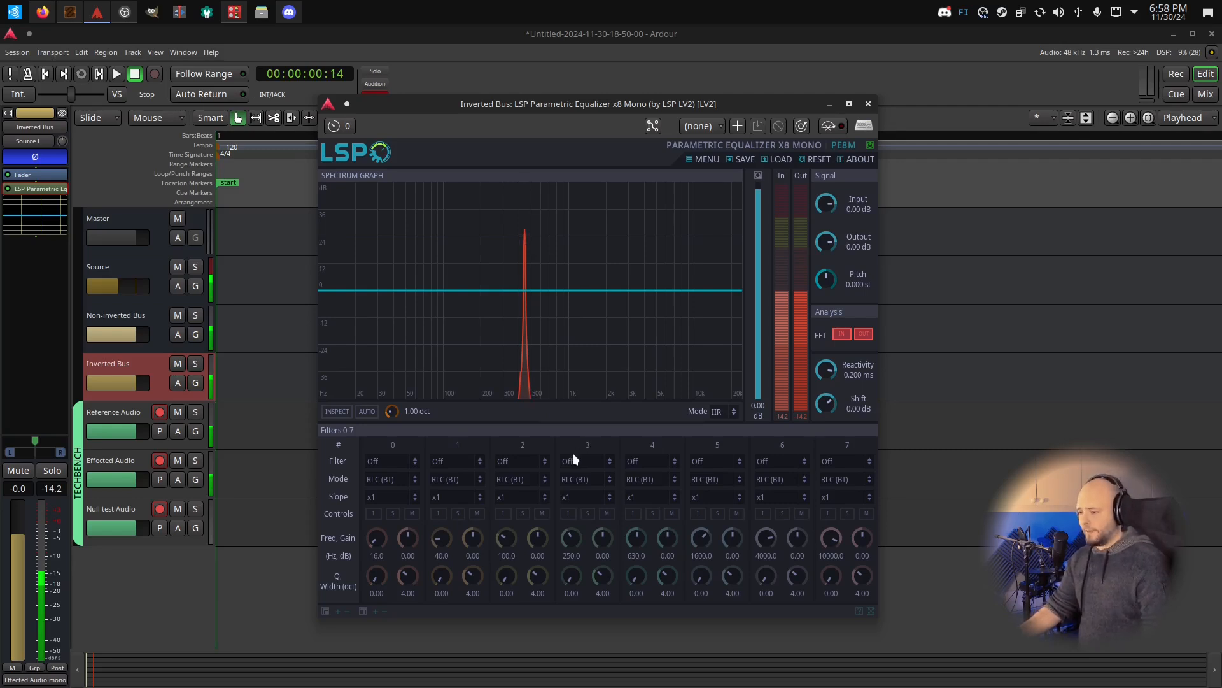
Set equalizer filter 0 to Hi-pass and filter 7 to Lo-pass
left_click(384, 463)
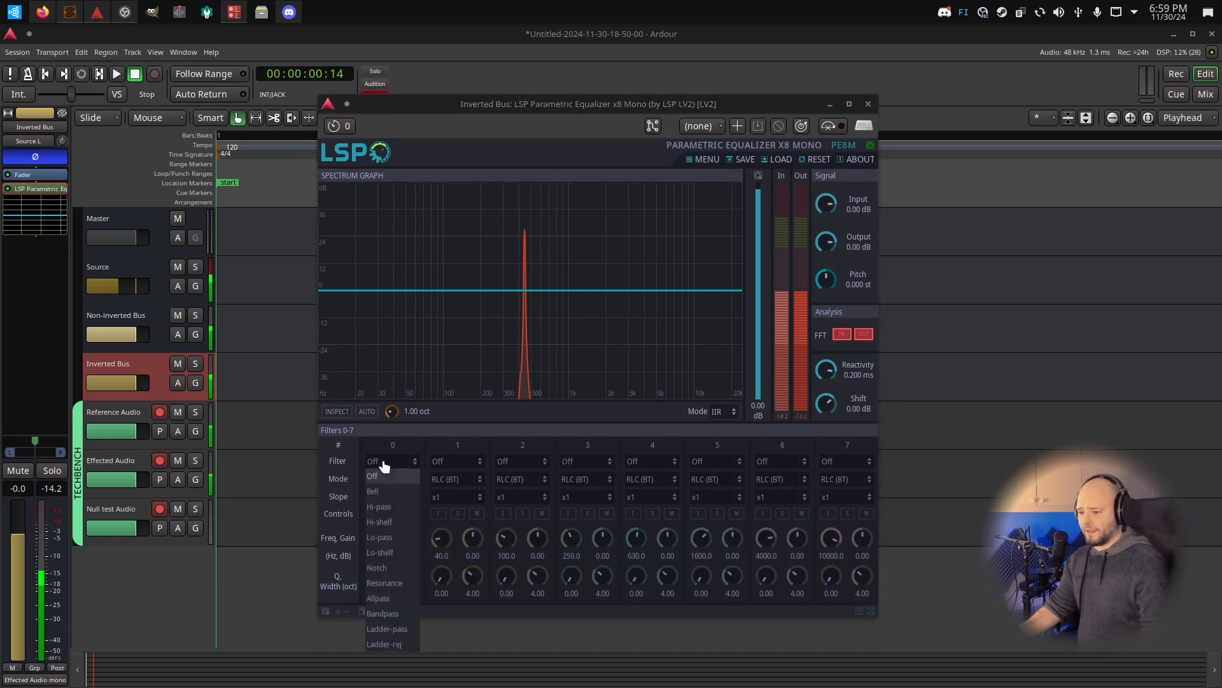
left_click(392, 507)
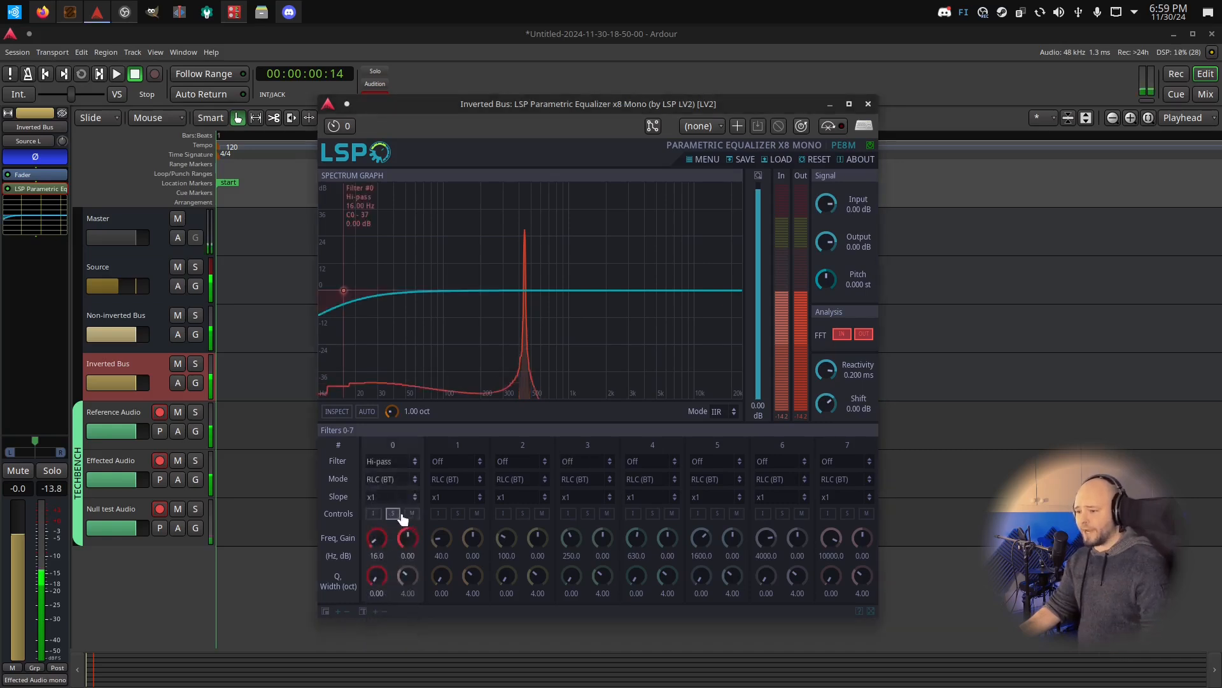
left_click(845, 459)
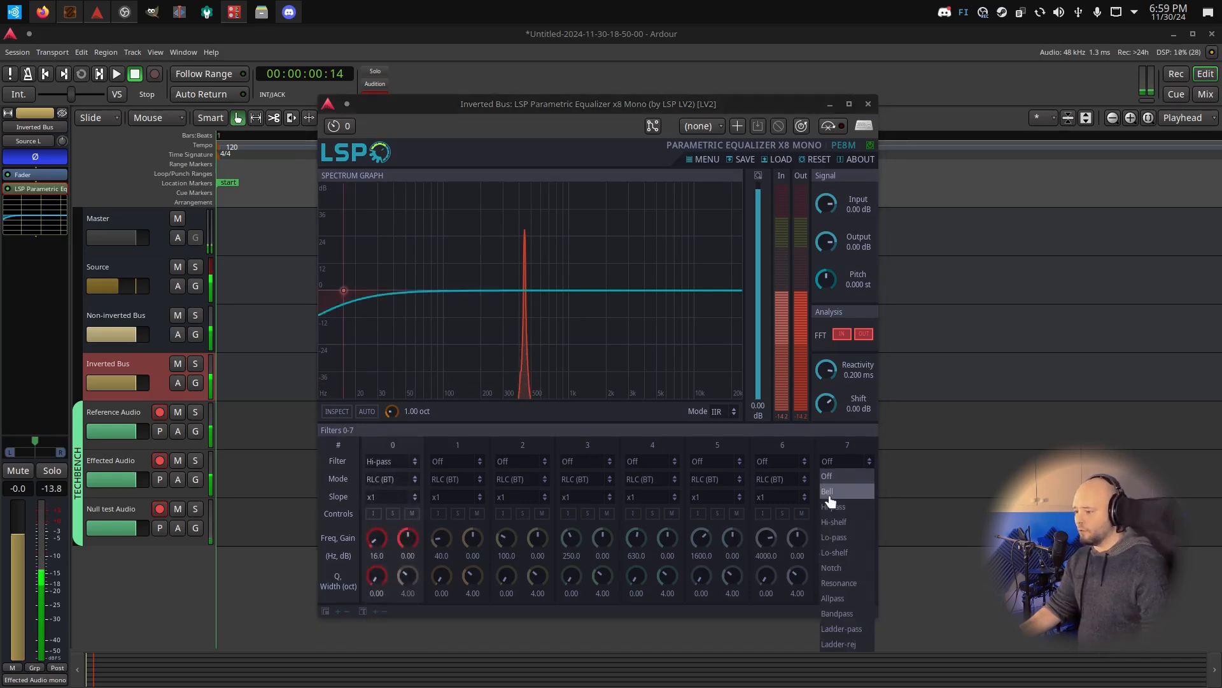
left_click(850, 539)
Set equalizer filter 4 to Bell with a boost of about 8.3 dB at about 1167 Hz
left_click(642, 461)
left_click(633, 491)
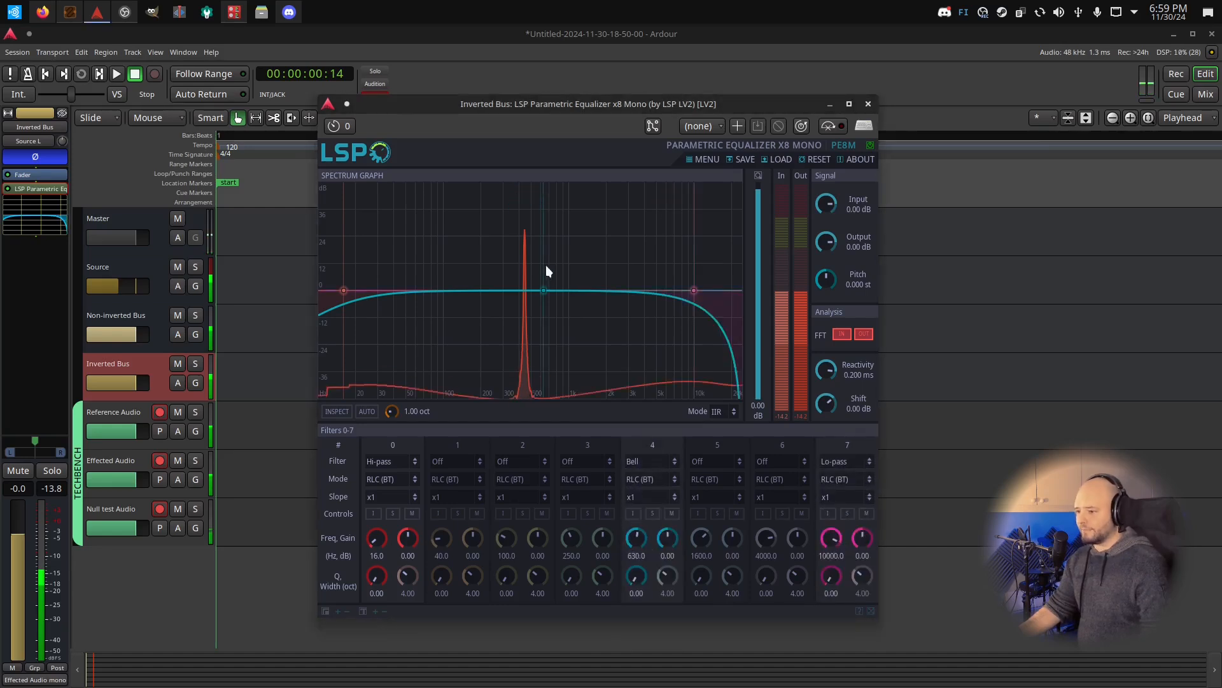
left_click_drag(543, 289, 577, 273)
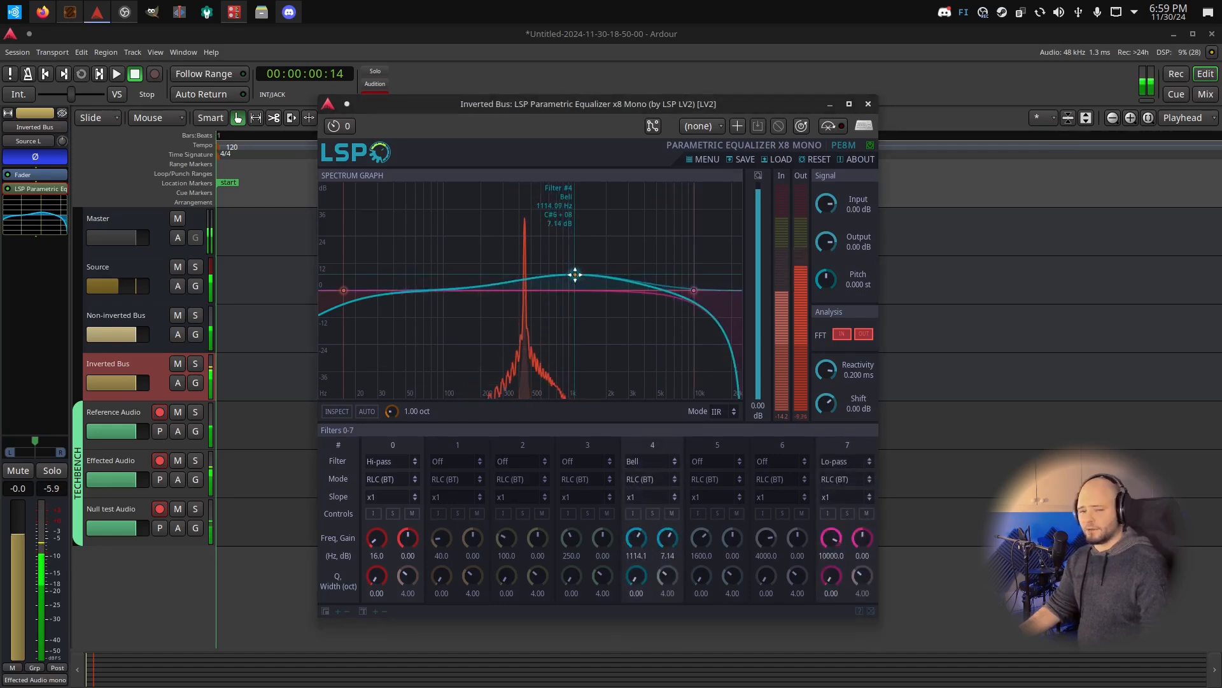
Set equalizer filter 2 to Notch at about 271 Hz with about 7.7 dB gain
left_click(509, 461)
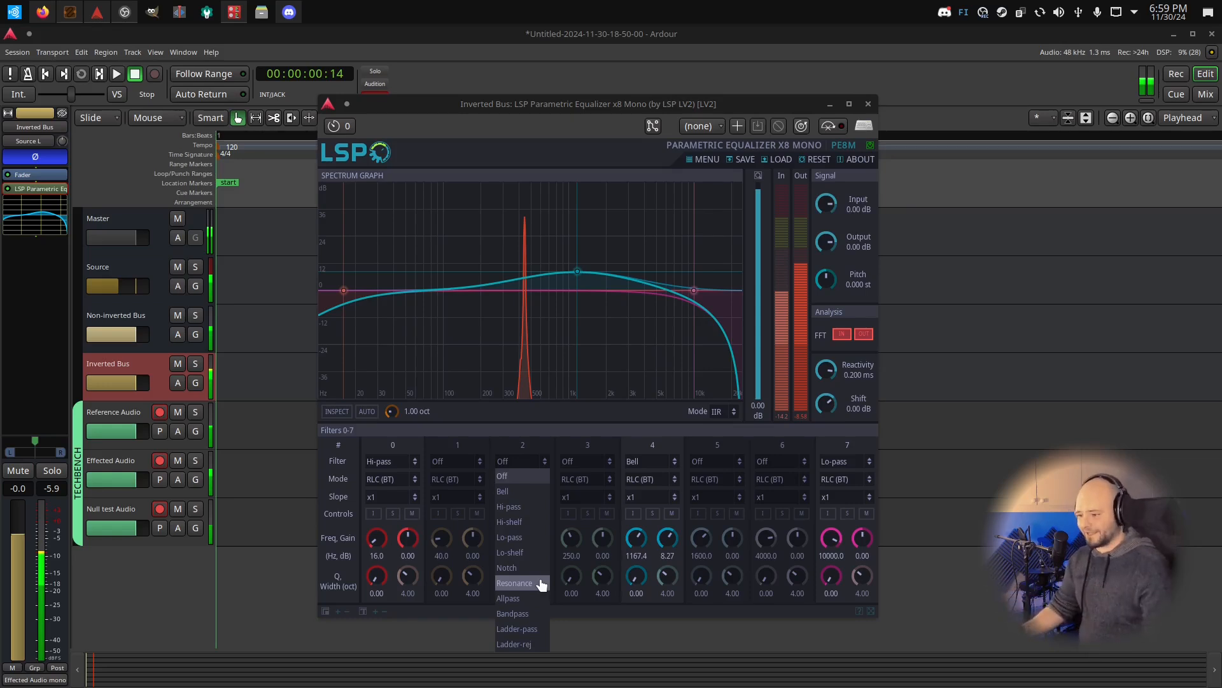
left_click(507, 567)
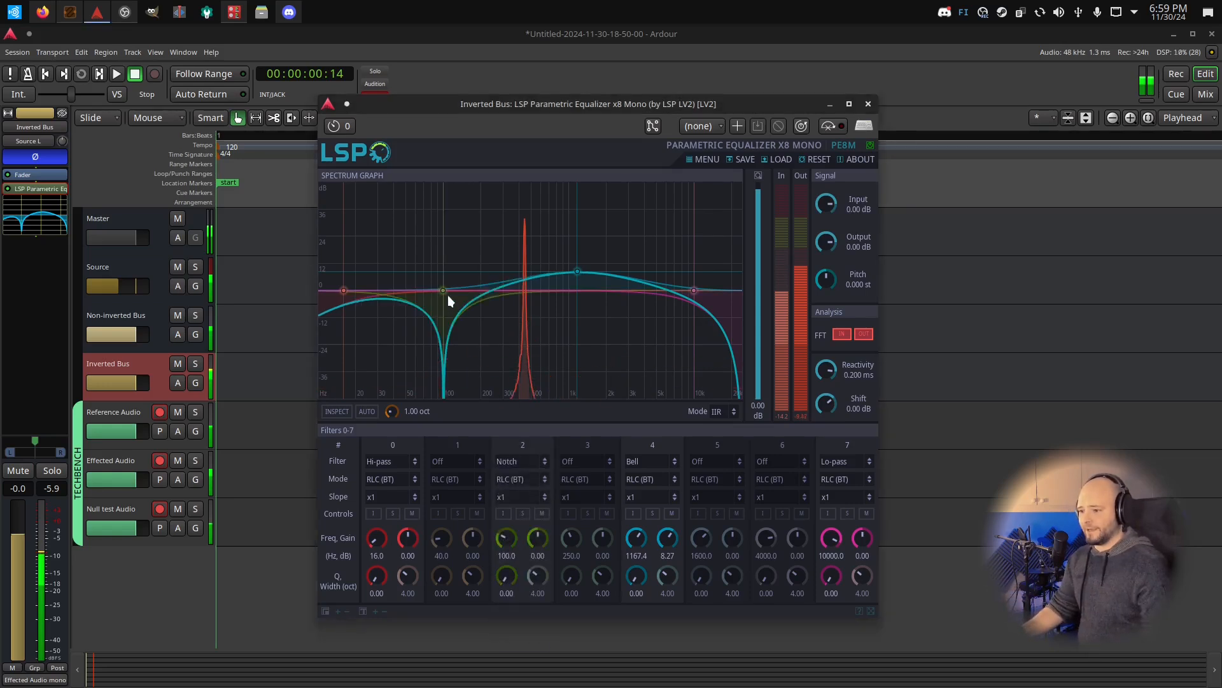
left_click_drag(445, 290, 498, 272)
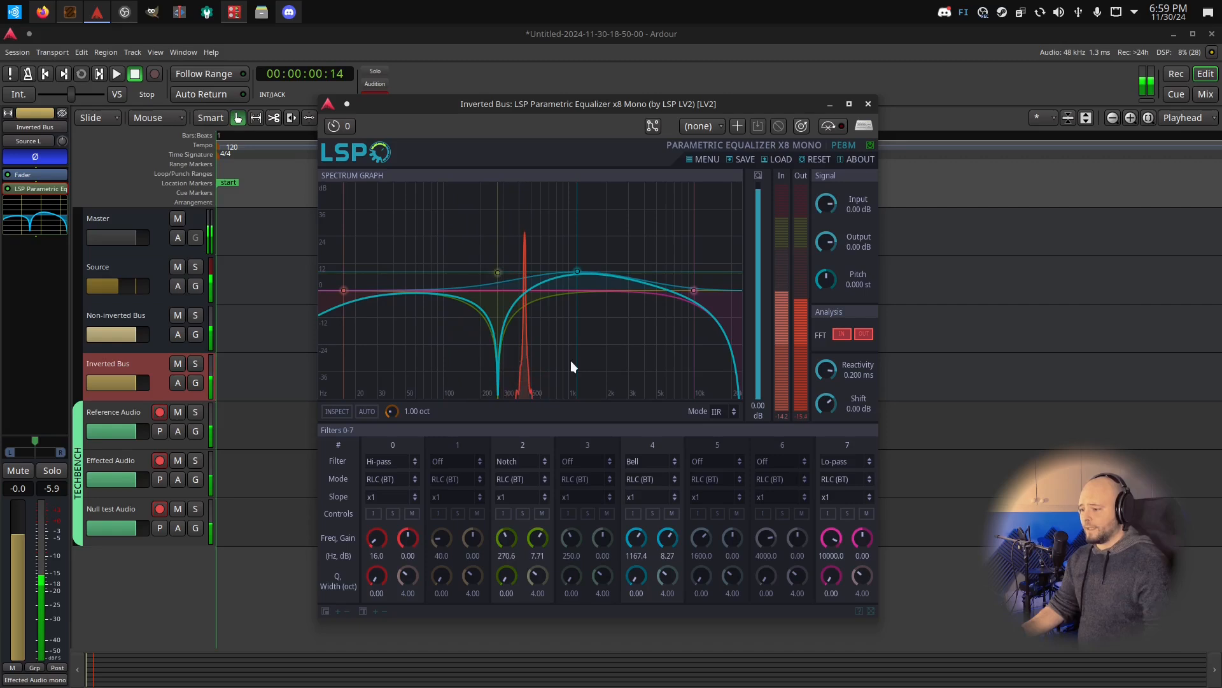
Uncover the transport by moving the equalizer window aside and record a short take on the armed TECHBENCH tracks
left_click_drag(528, 102, 783, 121)
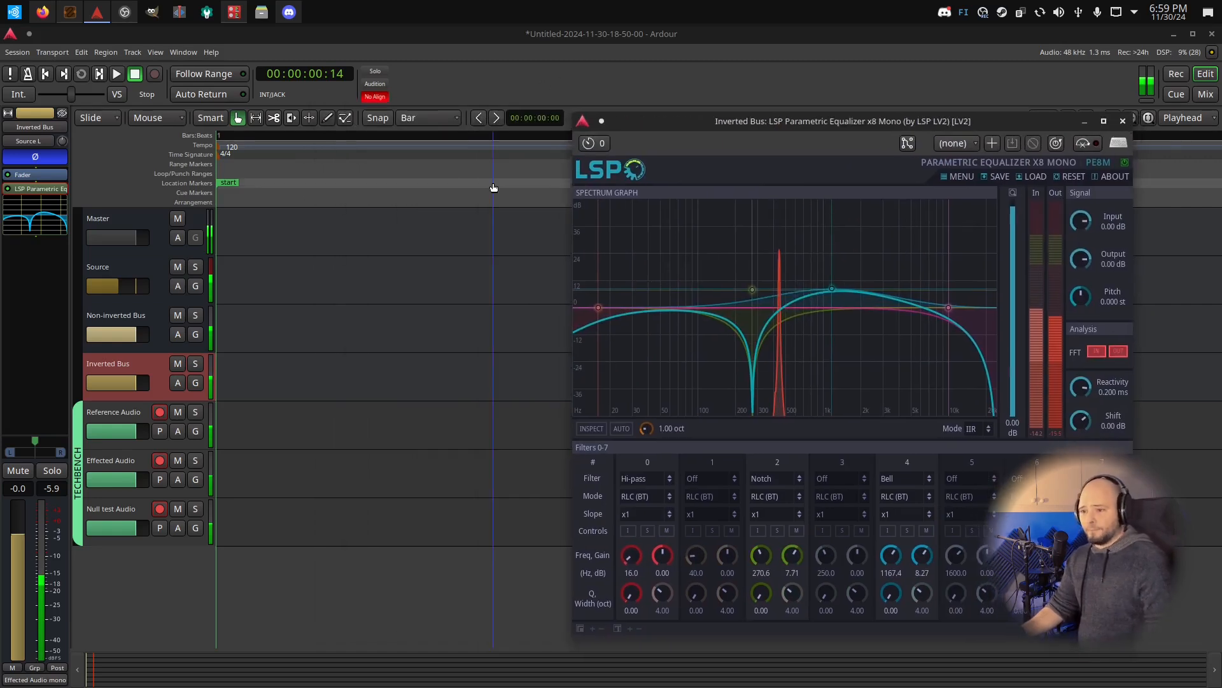
left_click(151, 73)
left_click(116, 74)
left_click(135, 74)
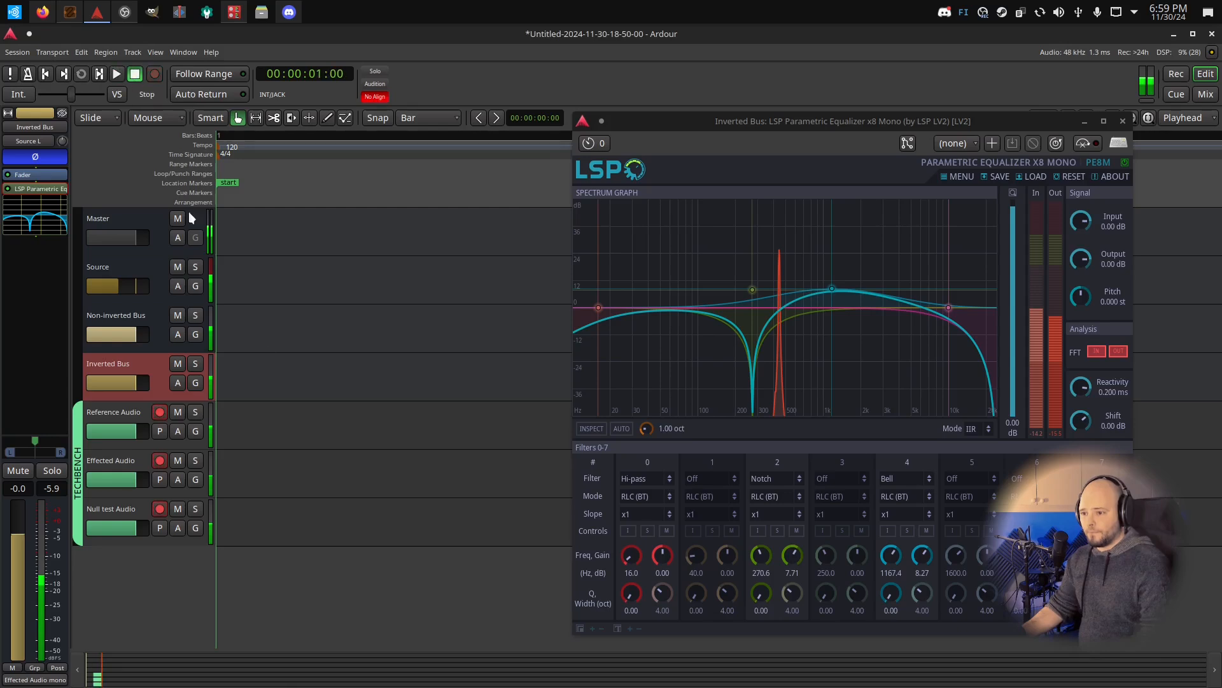
Examine the recorded Reference, Effected and Null test waveforms close up and place the playhead near the start of the take to compare alignment
left_click(45, 73)
left_click_drag(218, 135, 536, 240)
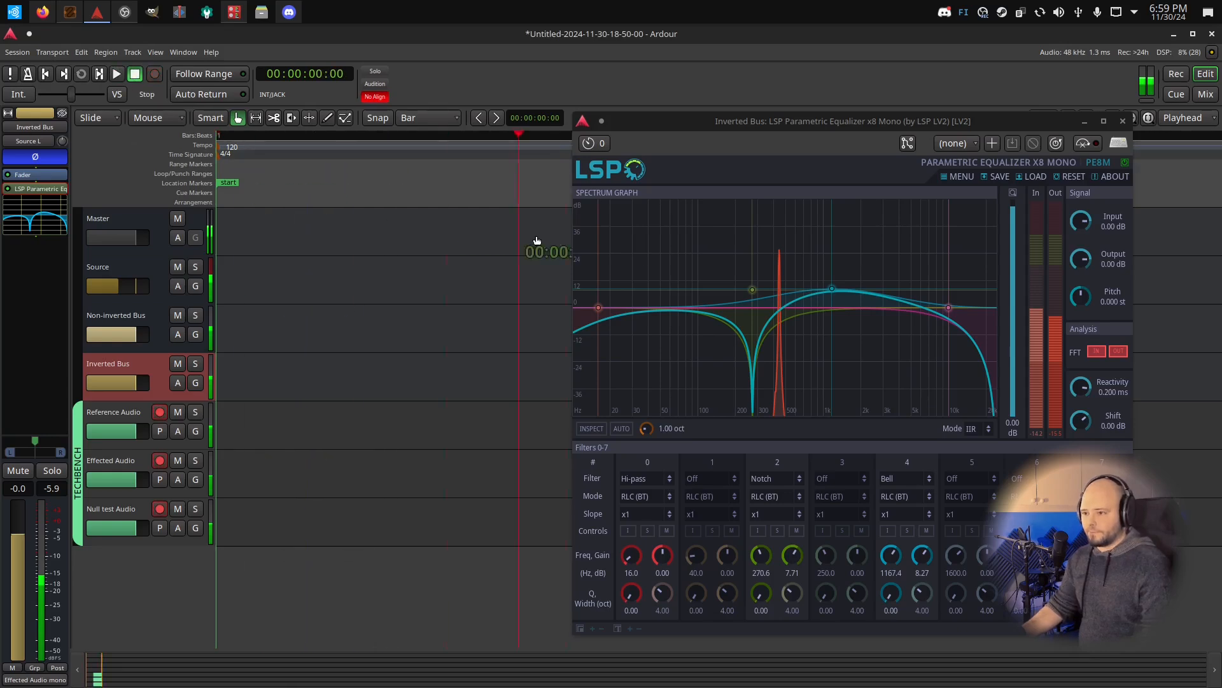
scroll(332, 266, "down", 4)
left_click_drag(850, 123, 582, 203)
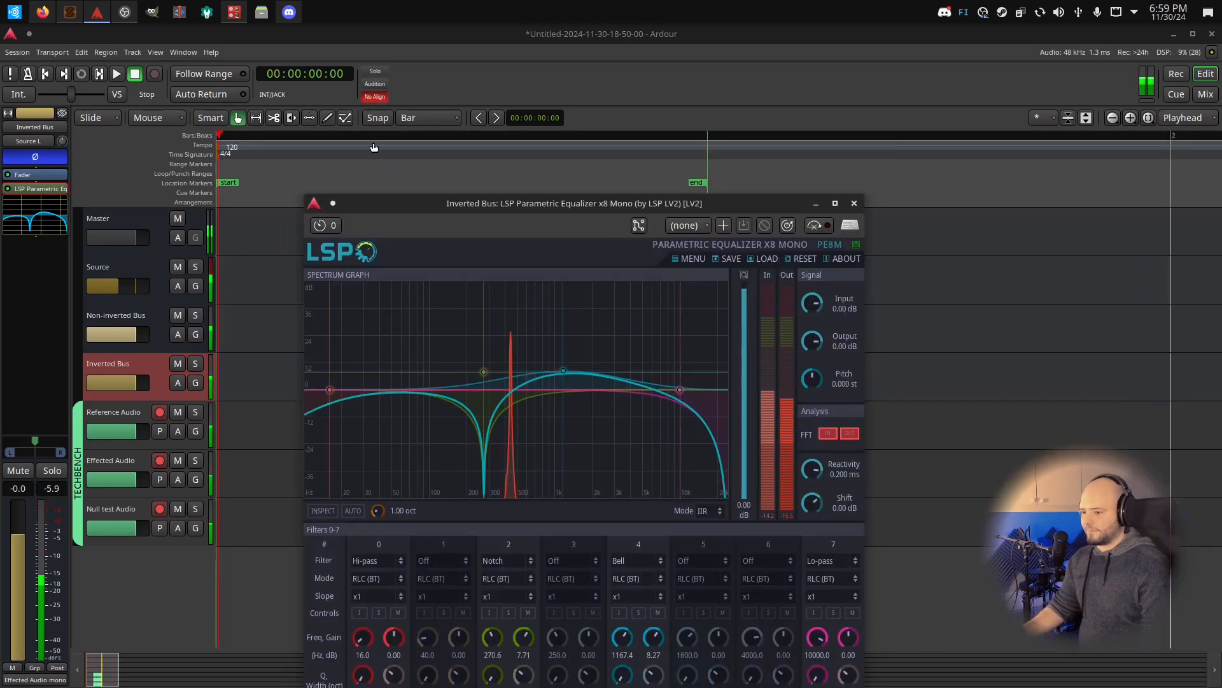
left_click_drag(445, 207, 910, 296)
scroll(527, 517, "up", 4)
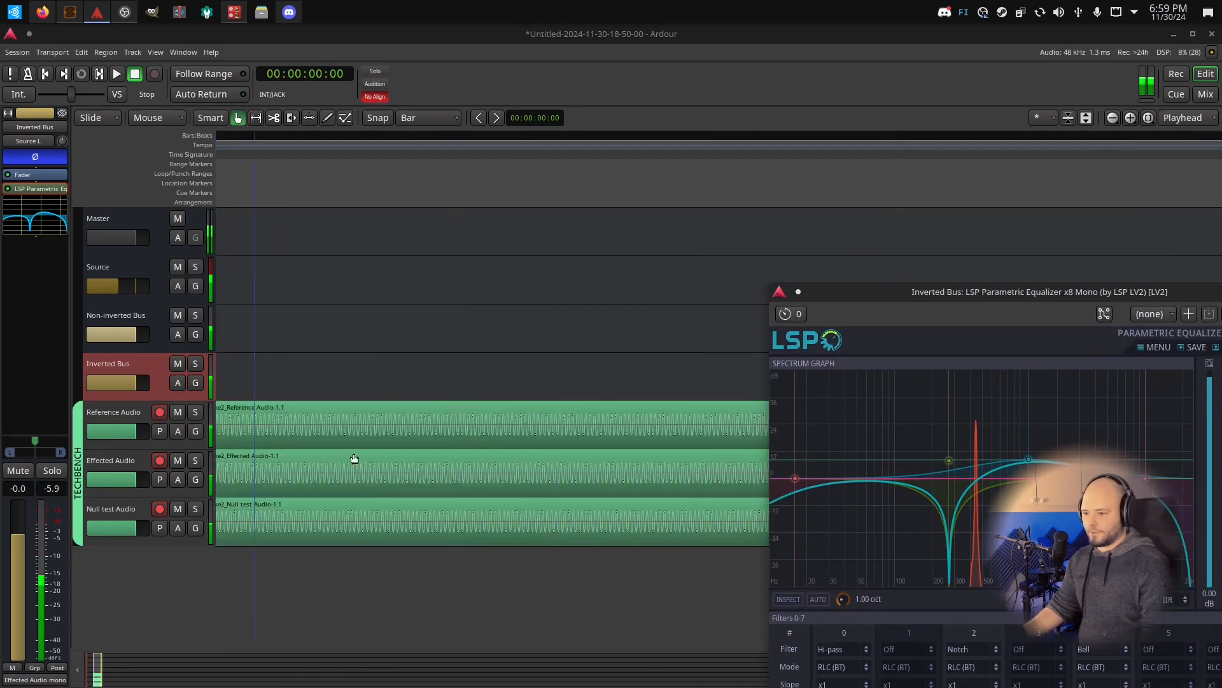
scroll(354, 458, "down", 2)
scroll(617, 518, "down", 1)
scroll(284, 464, "up", 6)
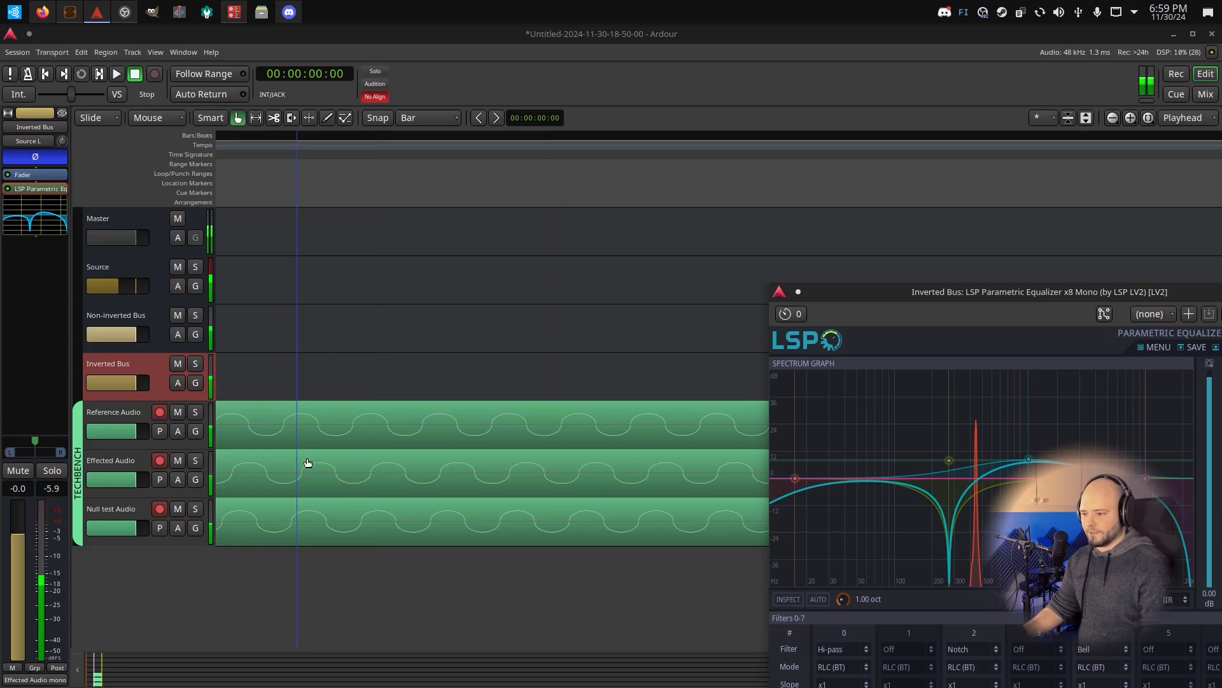
left_click_drag(343, 136, 524, 282)
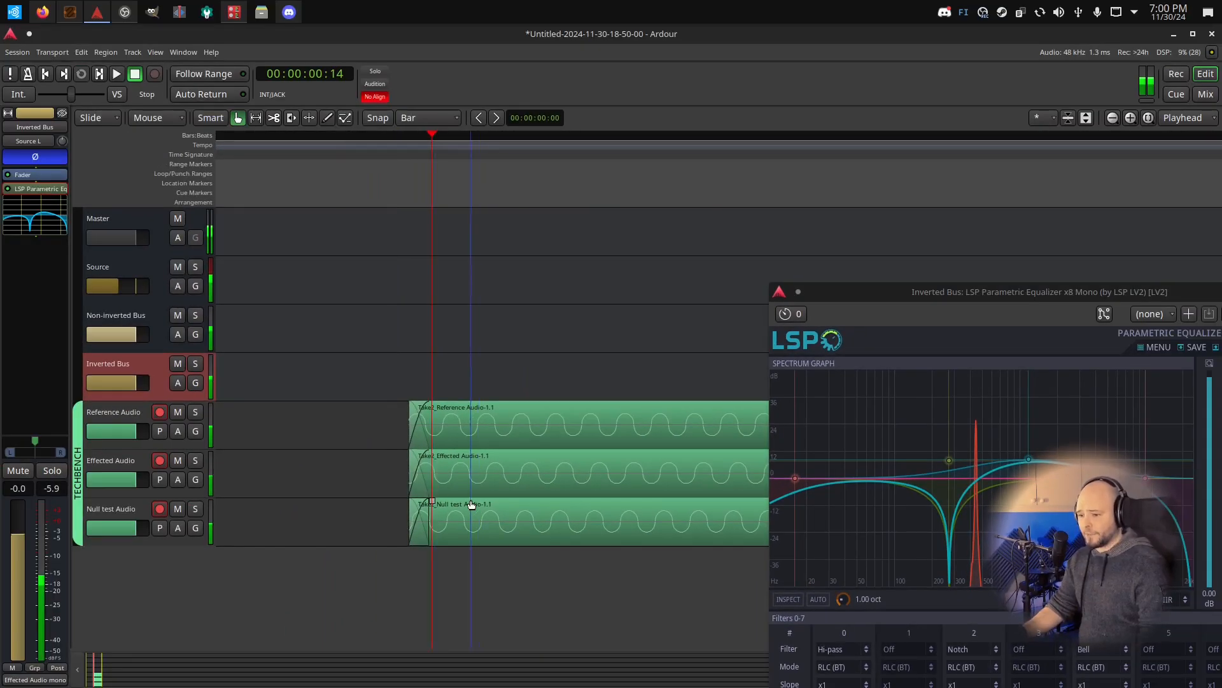
Switch the Inverted Bus equalizer's processing mode to FIR
left_click_drag(846, 301, 735, 156)
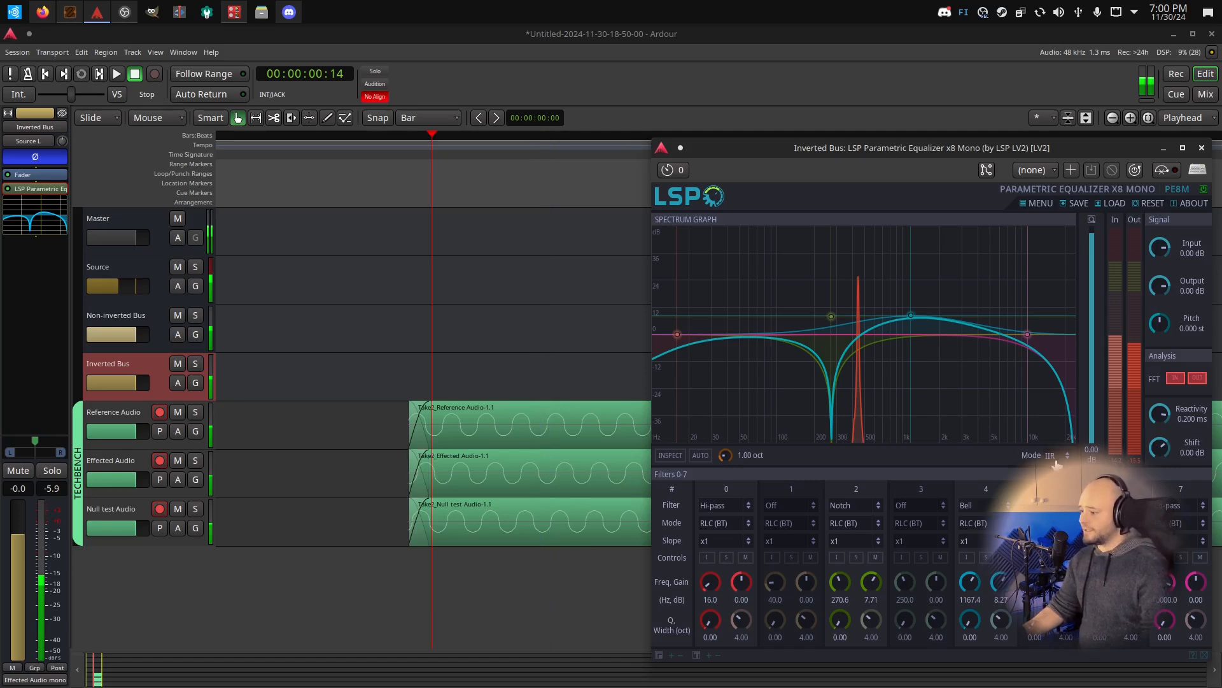
left_click_drag(964, 147, 571, 130)
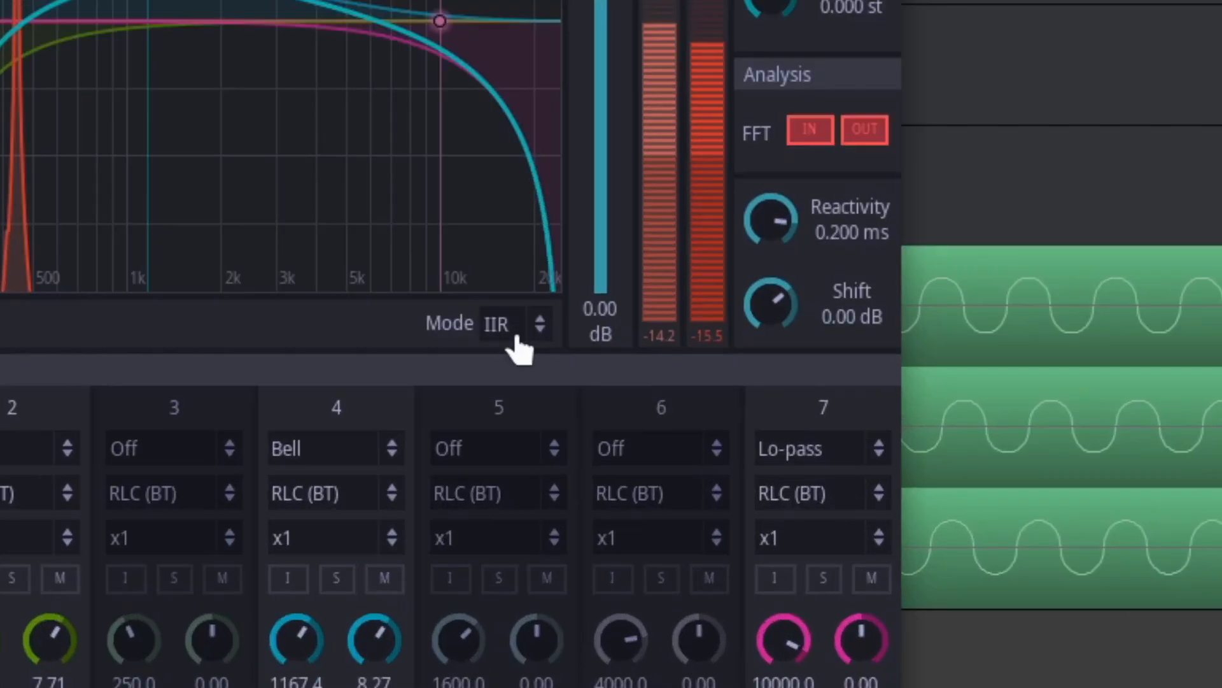
left_click(517, 344)
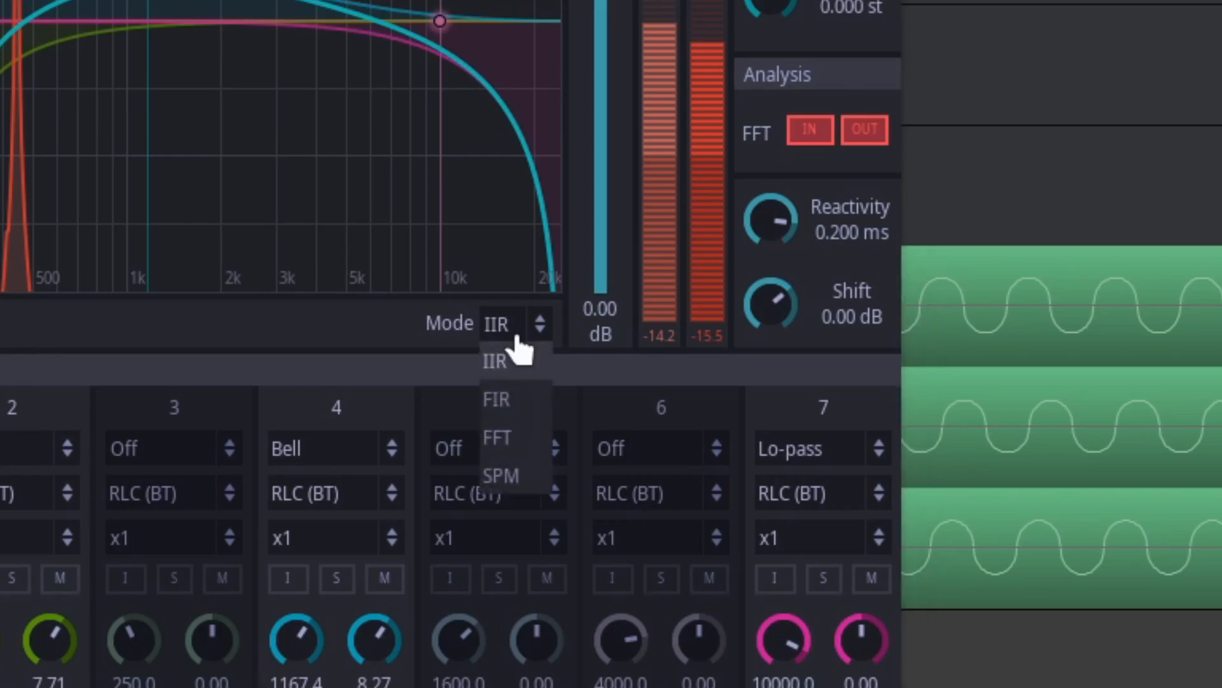
left_click(537, 410)
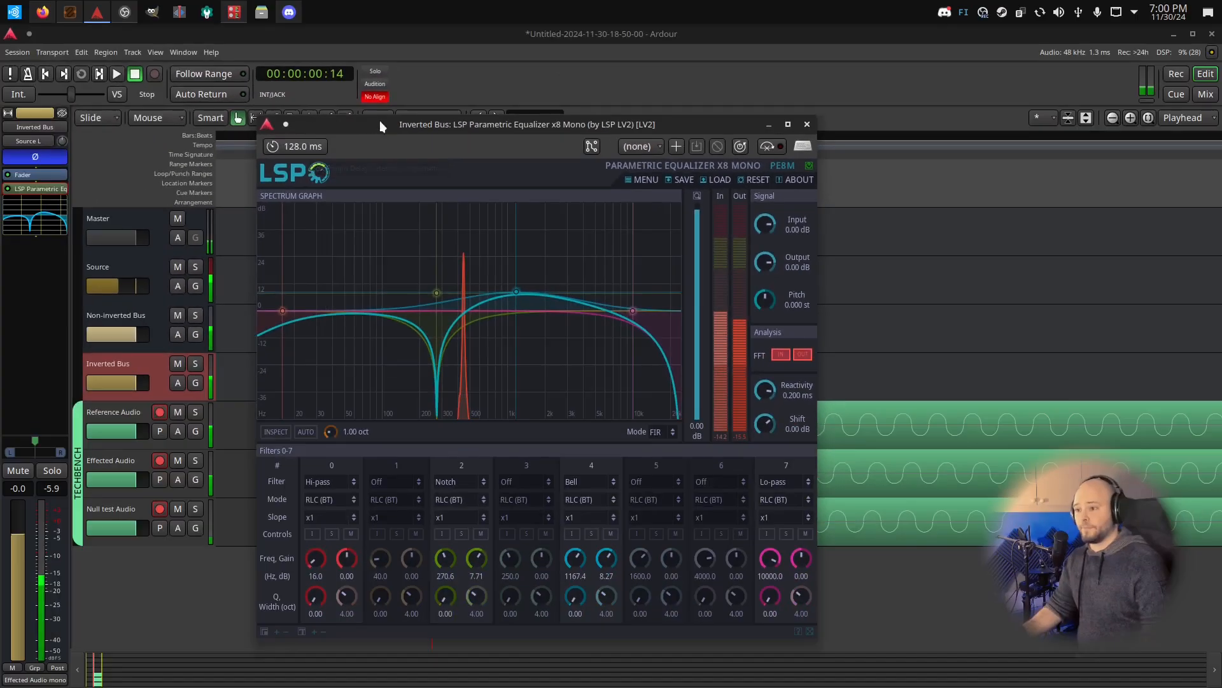
Uncover the recorded regions and undo the last take on the three TECHBENCH tracks
left_click_drag(379, 121, 757, 198)
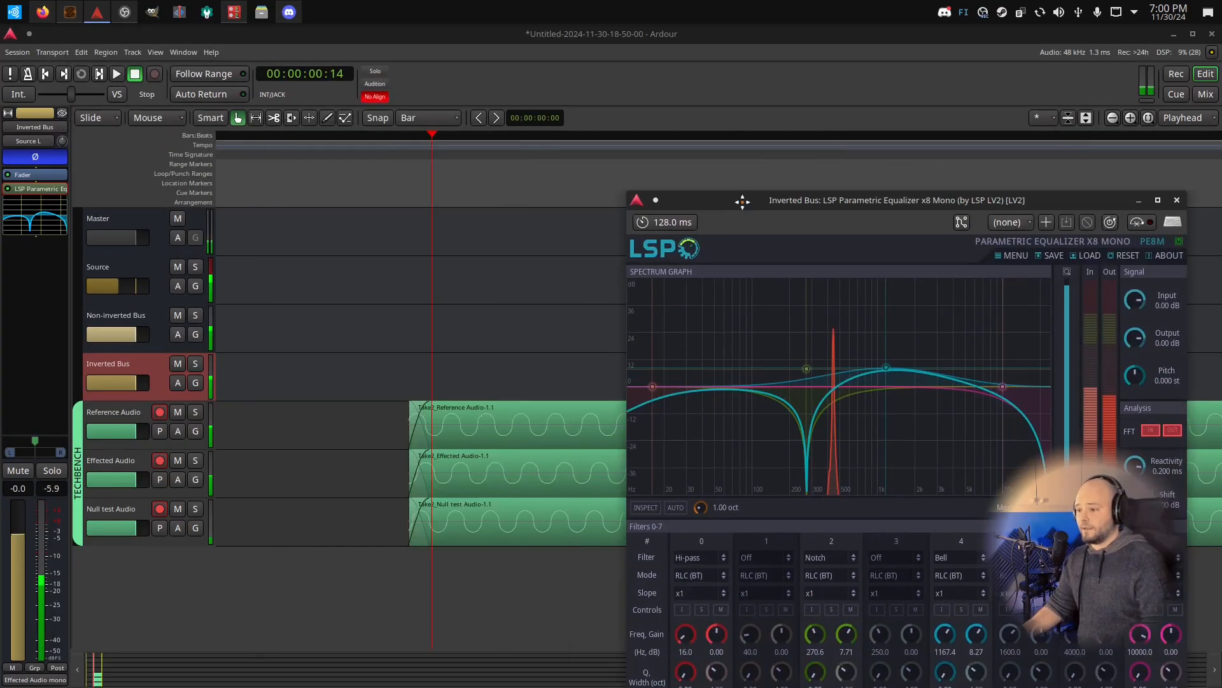
left_click(511, 473)
key("ctrl+z")
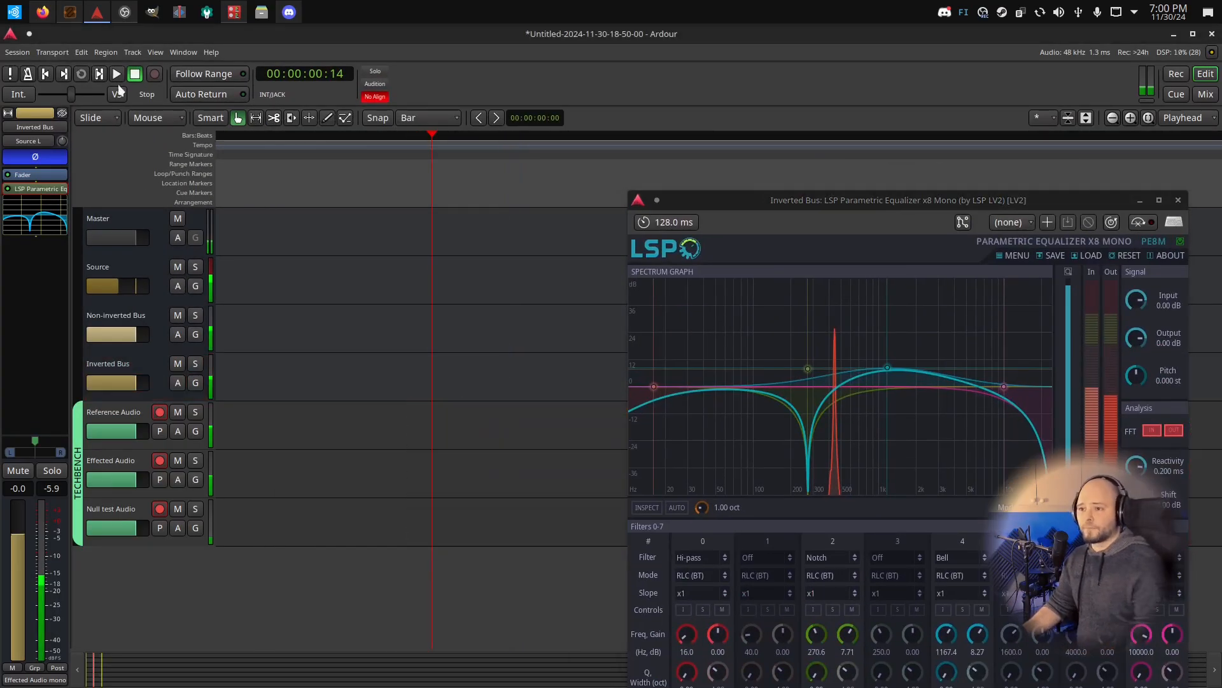
Record a new short take from the session start on the armed Reference, Effected and Null test tracks and view its waveforms
left_click(49, 76)
left_click(116, 73)
left_click(134, 75)
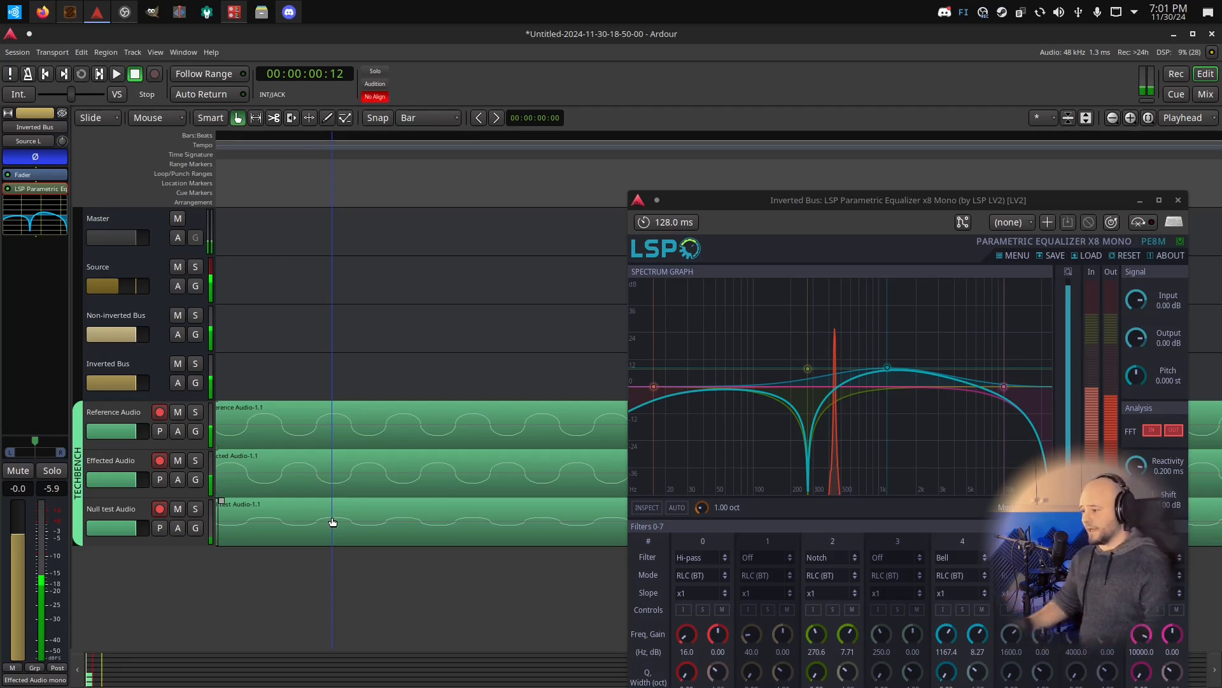
scroll(475, 442, "down", 3)
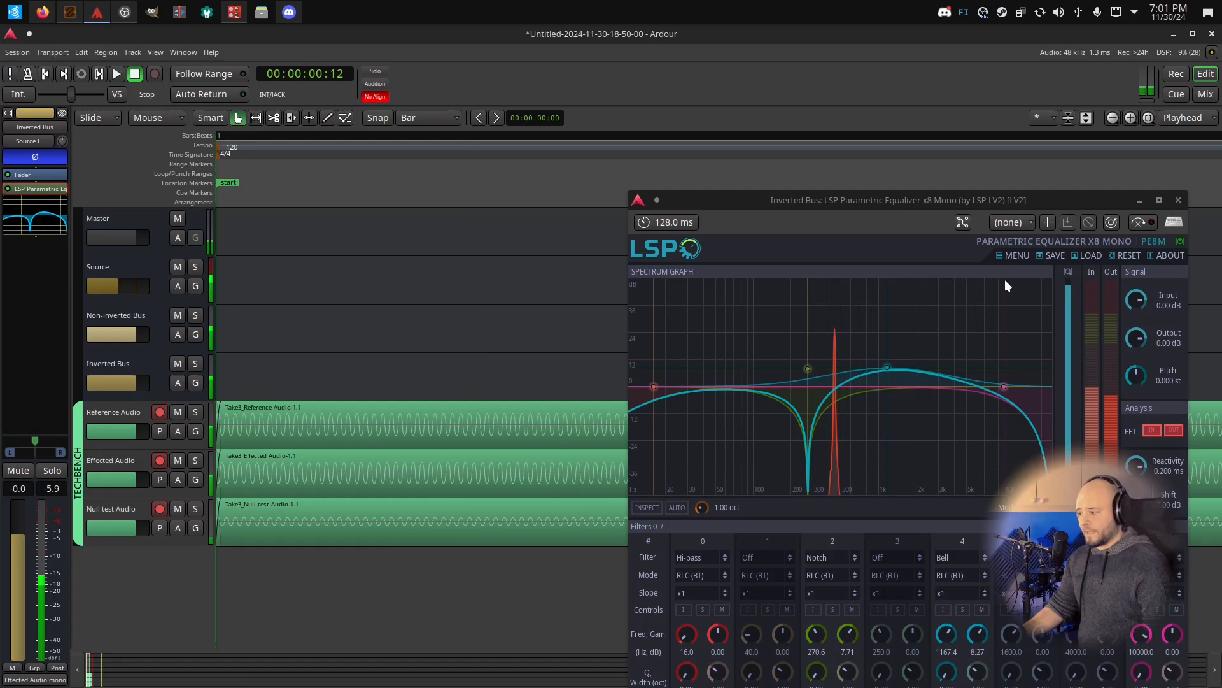
Switch the equalizer's processing mode to IIR and back to FIR to compare the two modes
left_click_drag(778, 198, 393, 146)
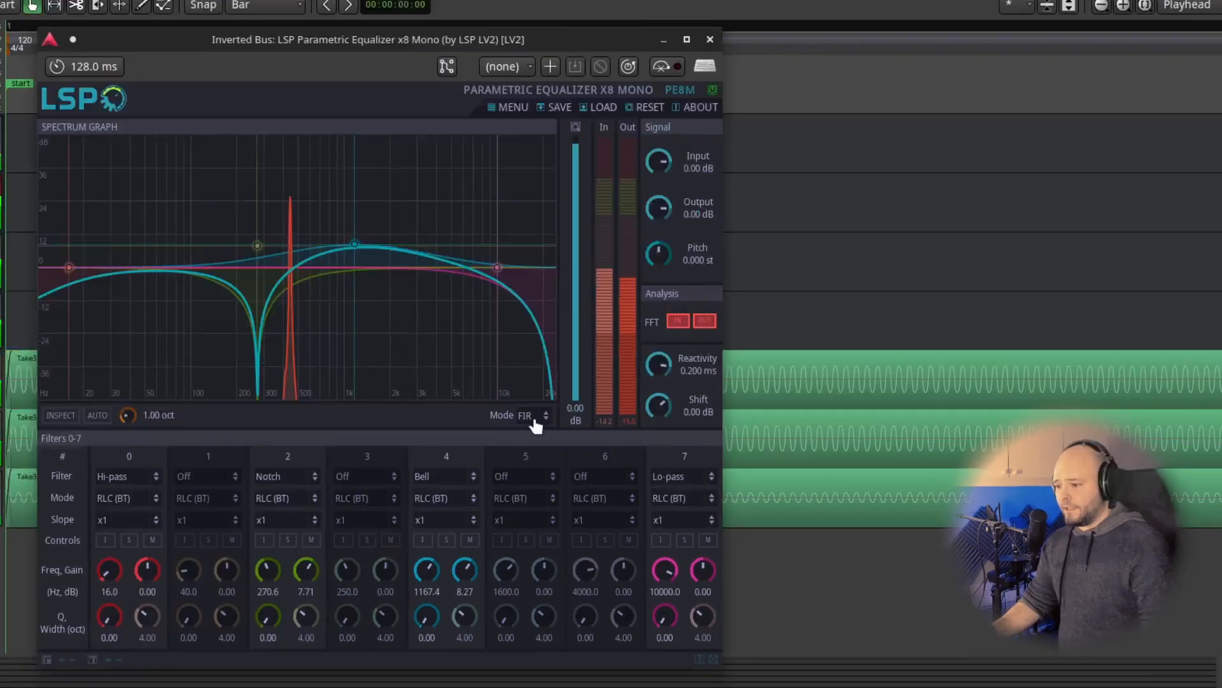
left_click(650, 457)
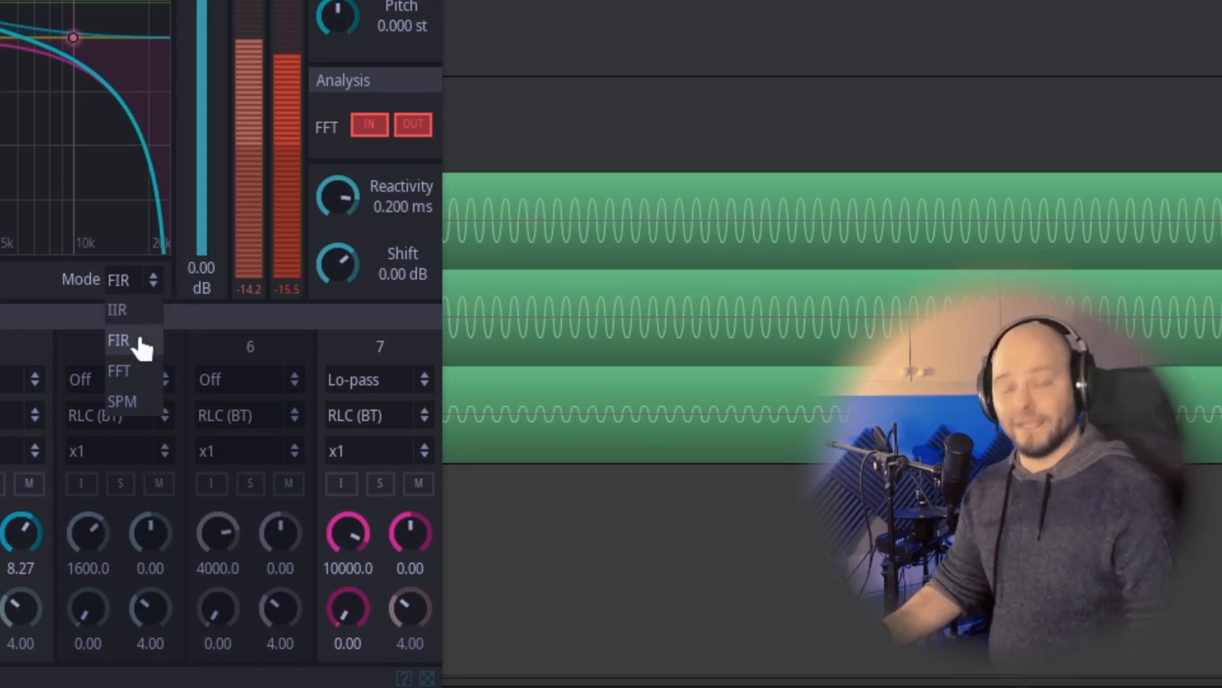
left_click(124, 310)
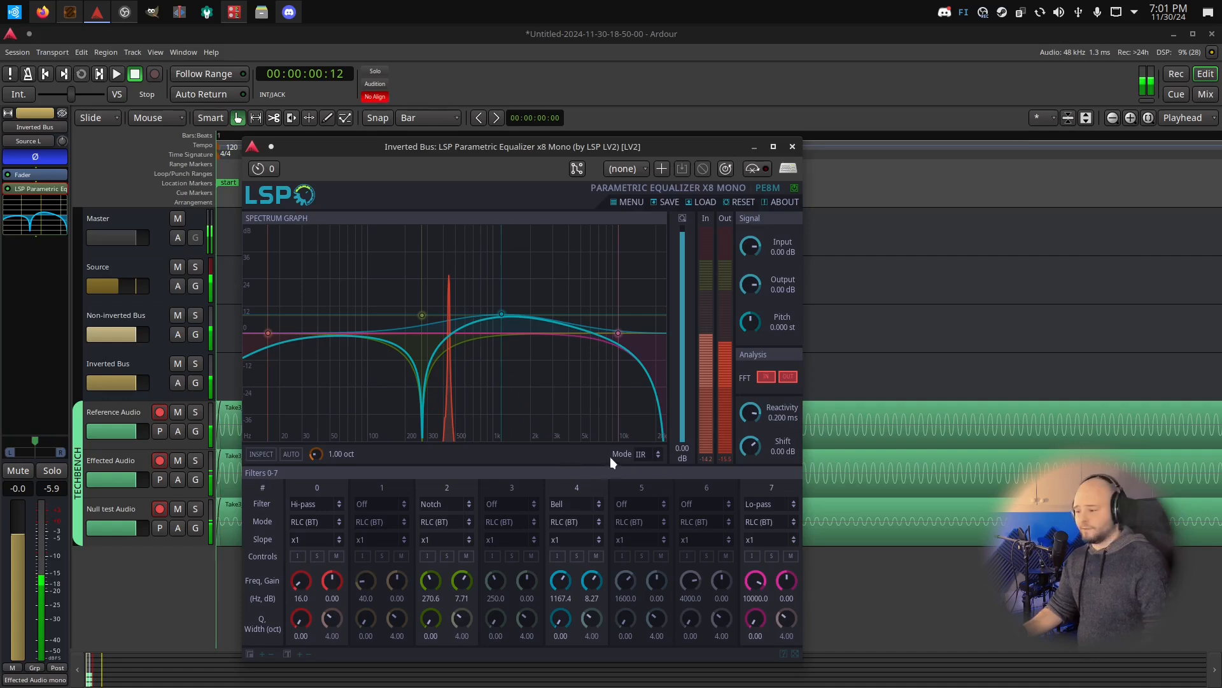
left_click(639, 457)
left_click(657, 480)
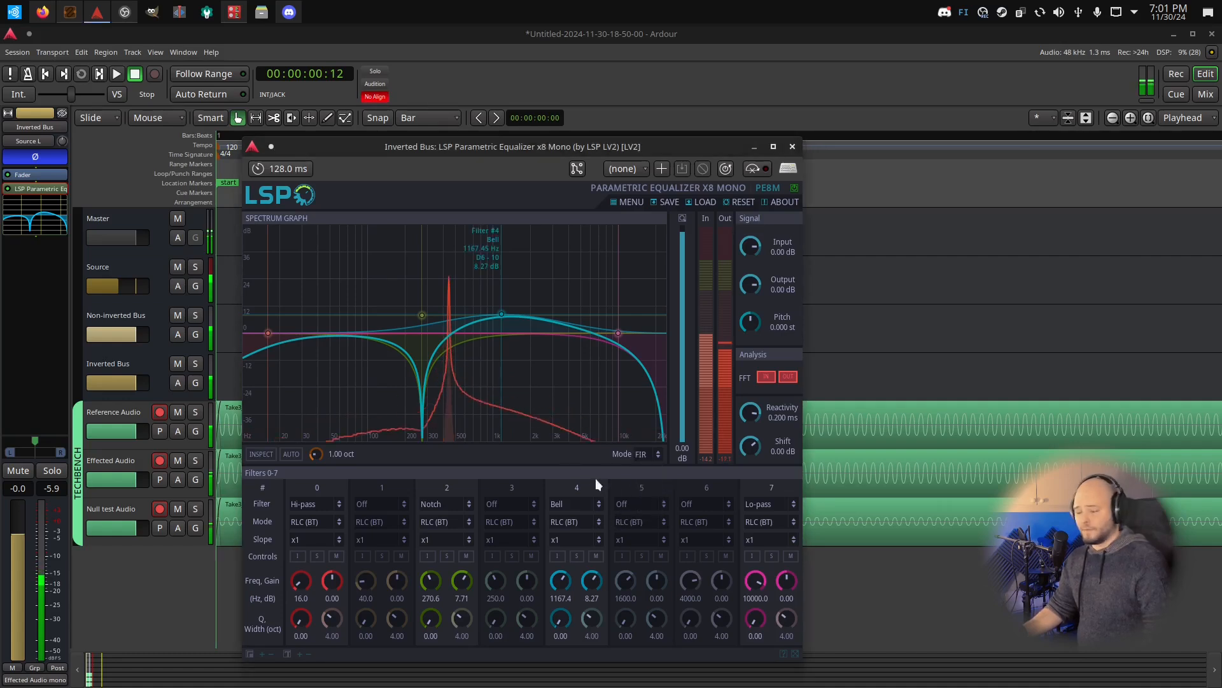